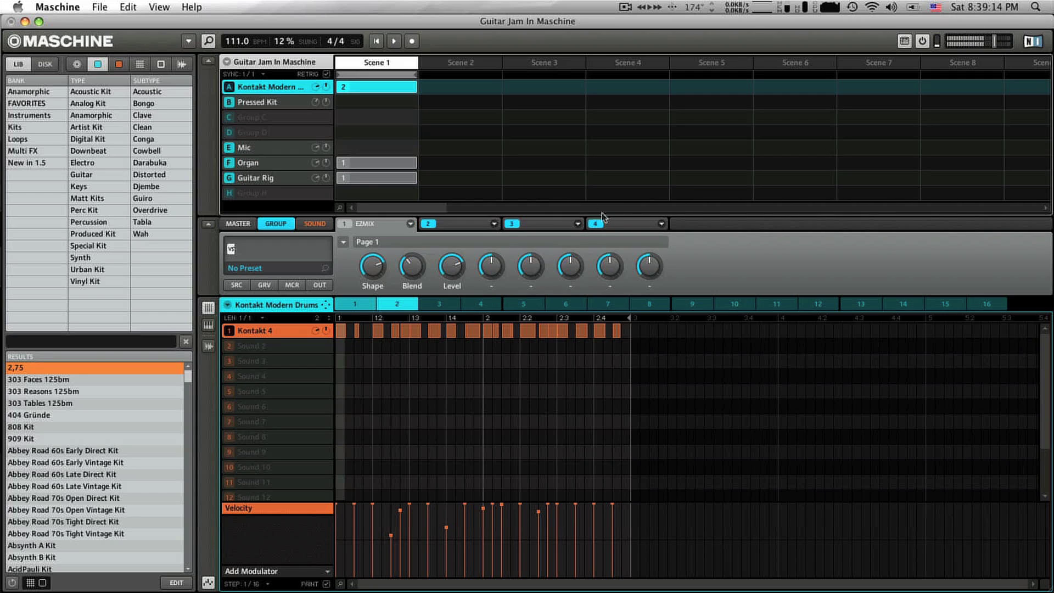
# Select the Kontakt Modern Drums group and open its Kontakt drum-kit window
pyautogui.click(291, 148)
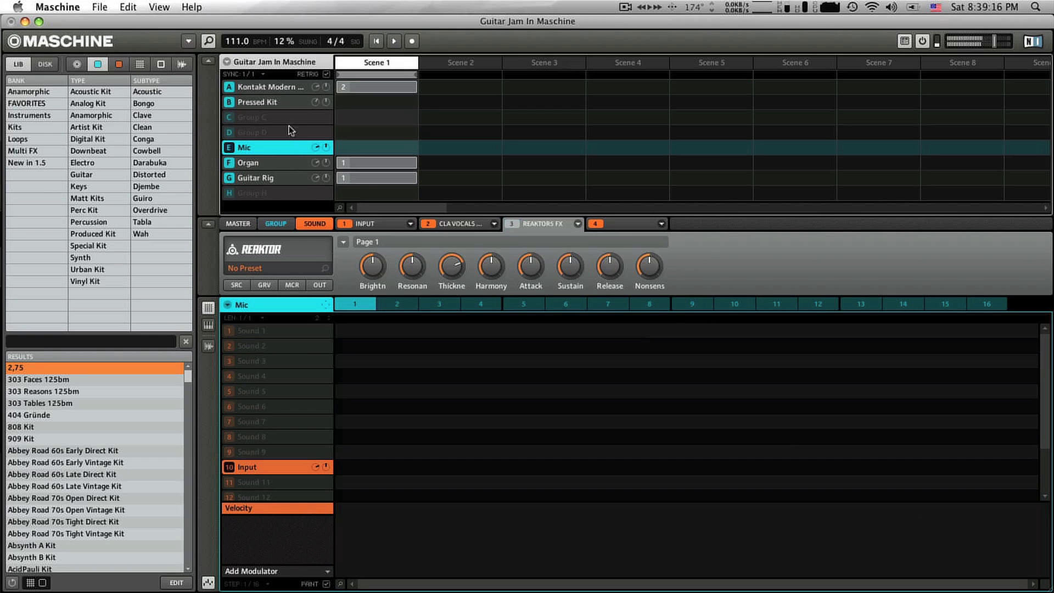
pyautogui.click(289, 88)
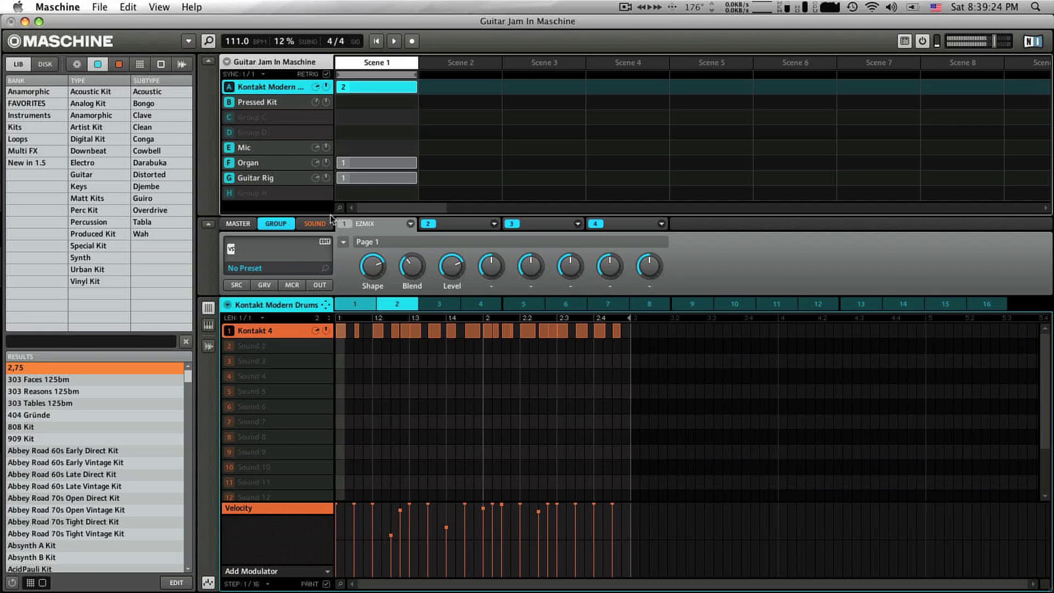
pyautogui.click(306, 223)
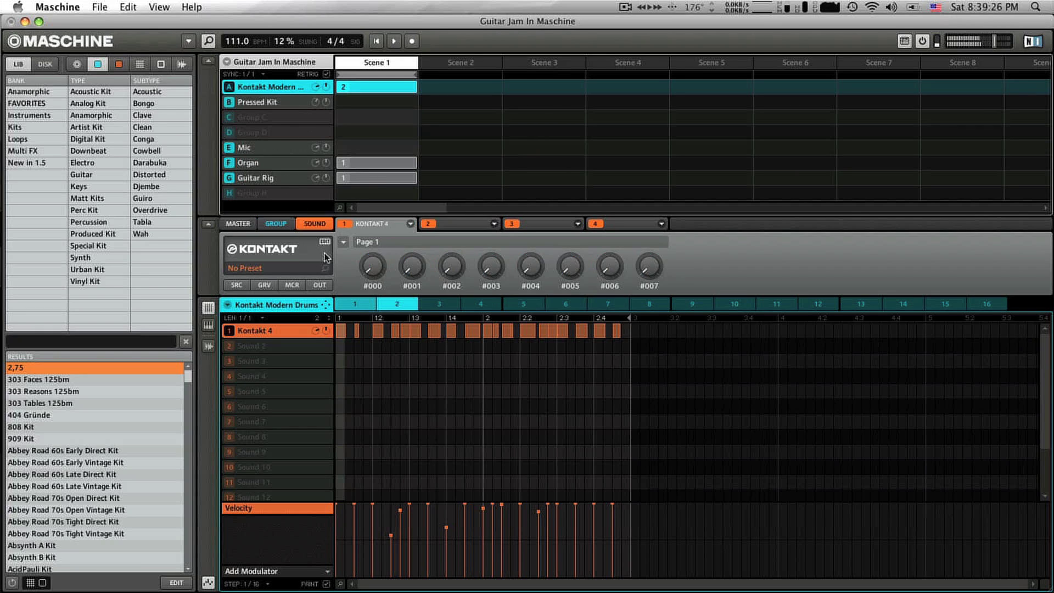
pyautogui.click(325, 241)
# Play the drum groove, then switch to the Pressed Kit group's sounds
pyautogui.moveTo(413, 262)
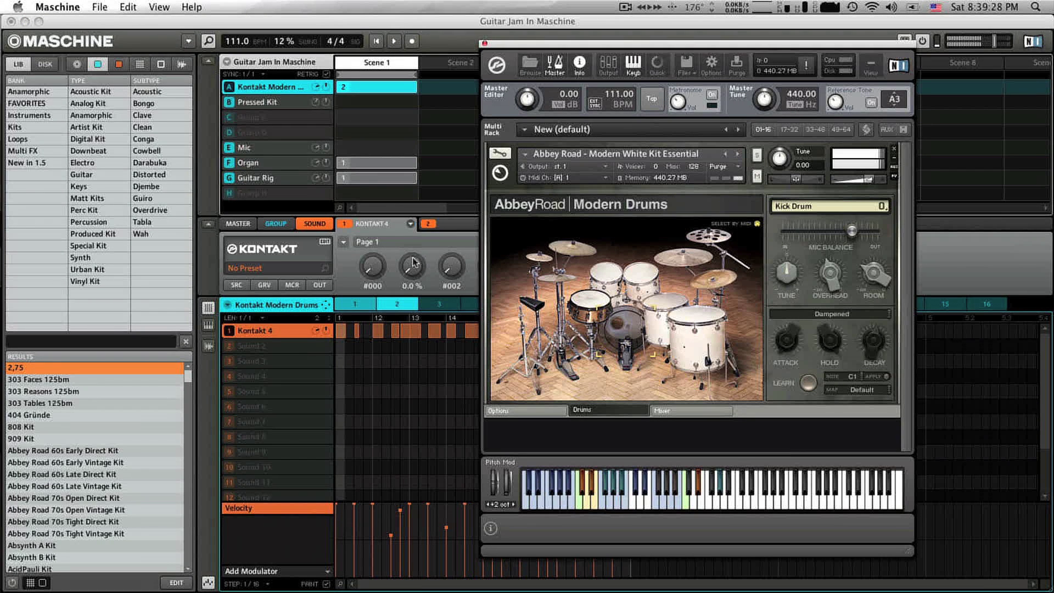
pyautogui.press('space')
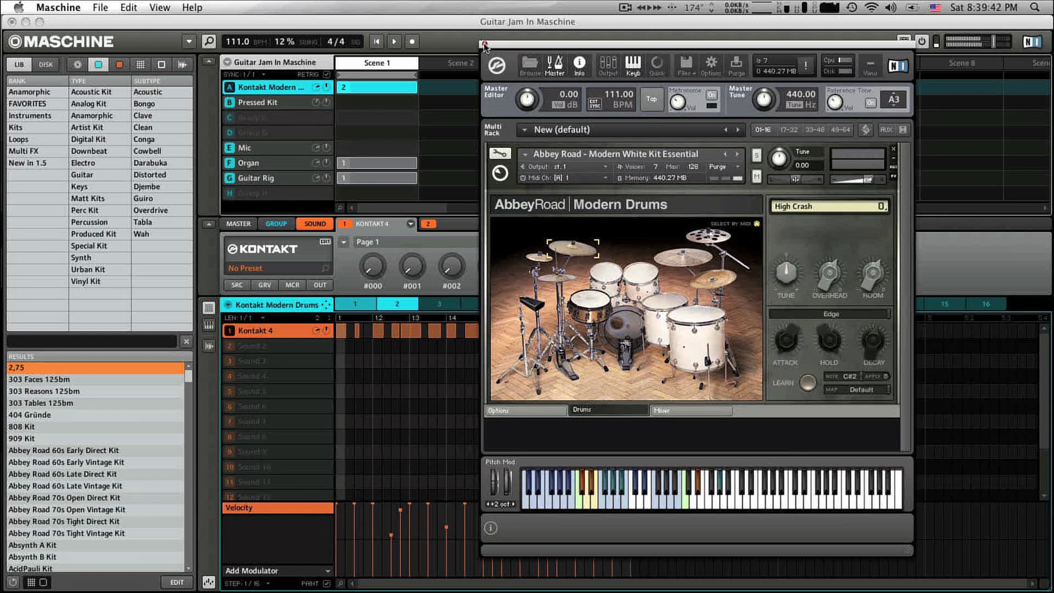
pyautogui.click(304, 103)
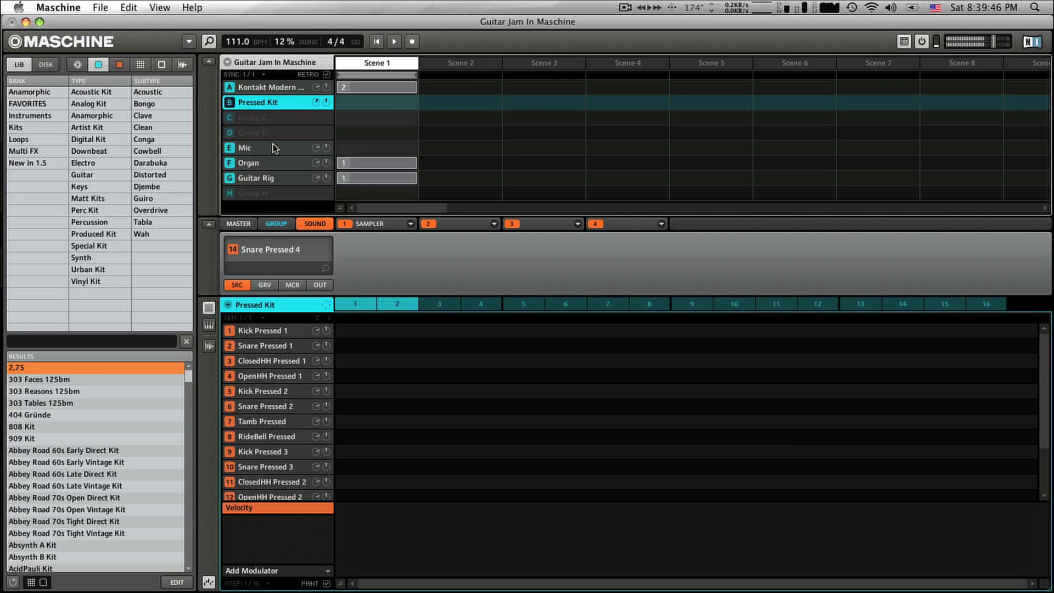
# Check the Organ and Guitar Rig groups, play the Kontakt Modern Drums groove, and close its drum-kit window
pyautogui.click(276, 167)
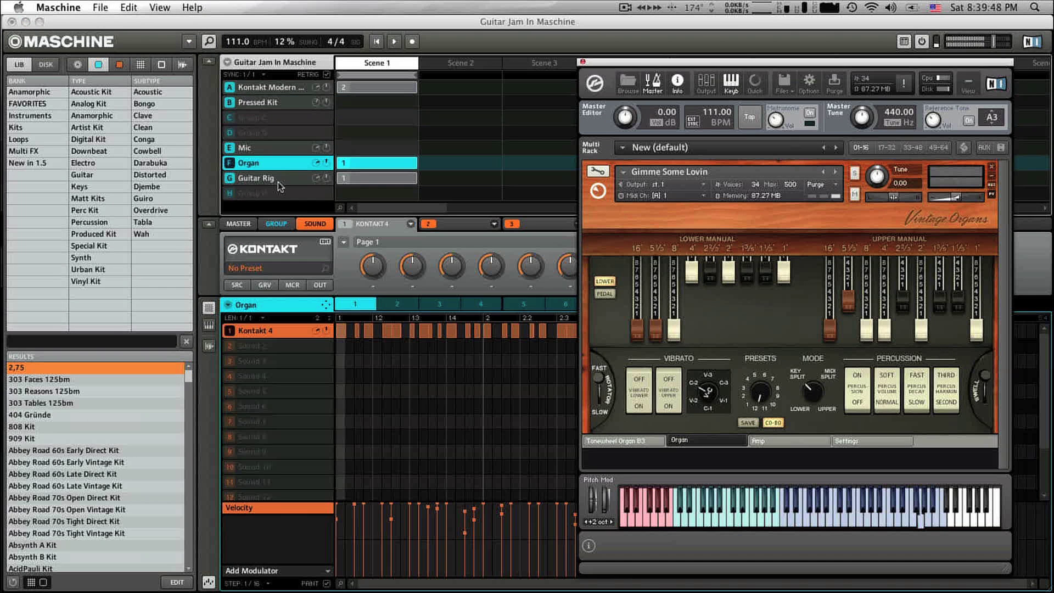
pyautogui.click(282, 184)
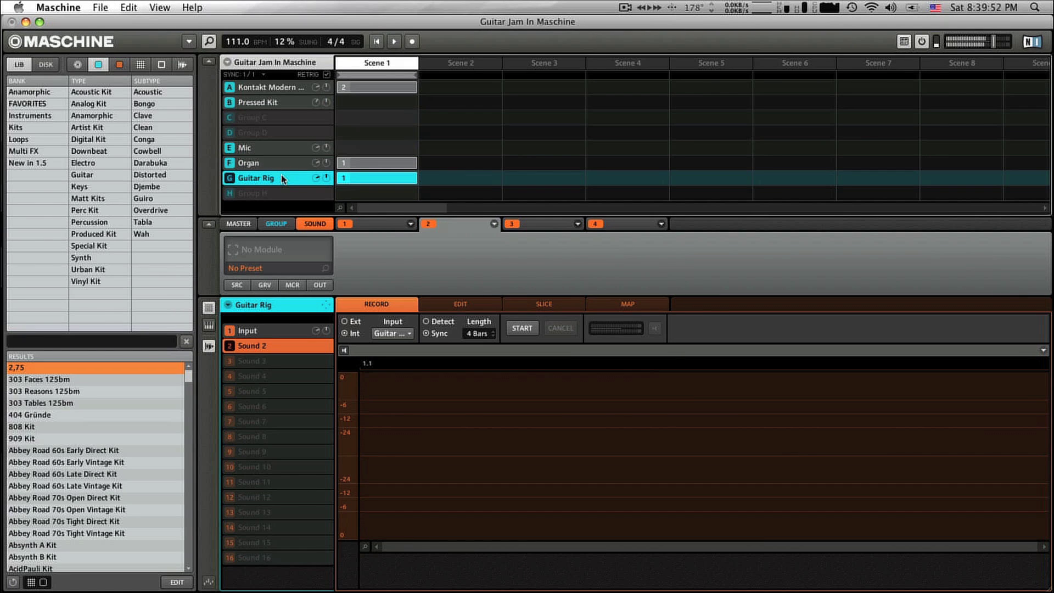
pyautogui.click(271, 90)
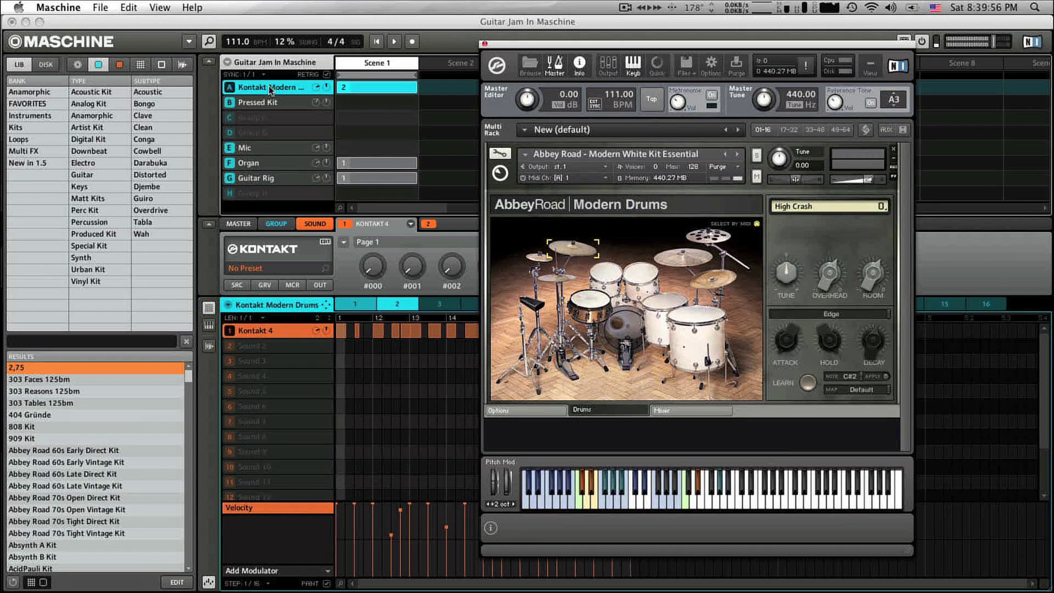
pyautogui.press('space')
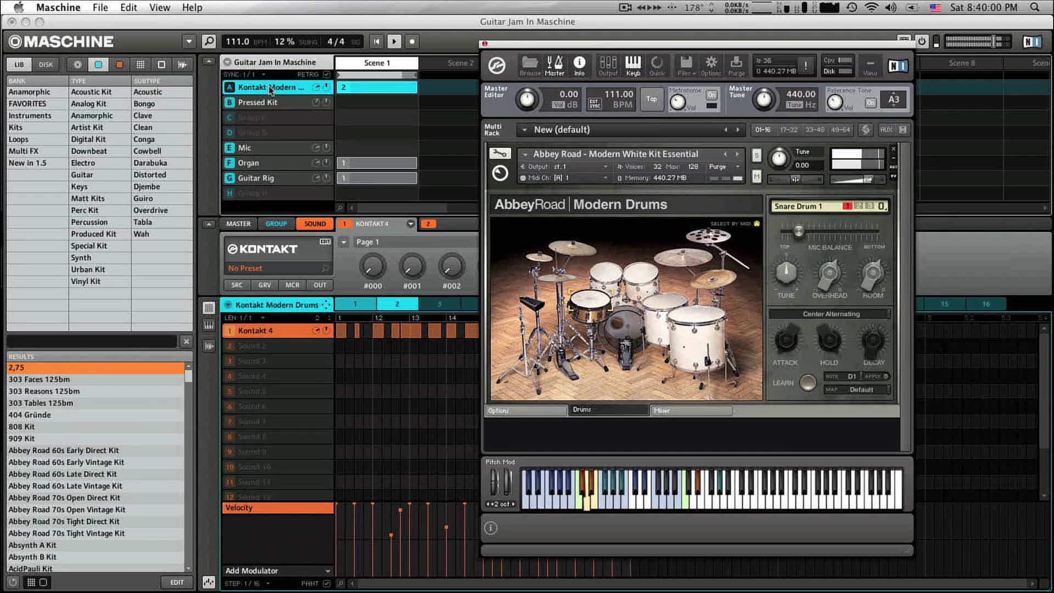
pyautogui.click(484, 44)
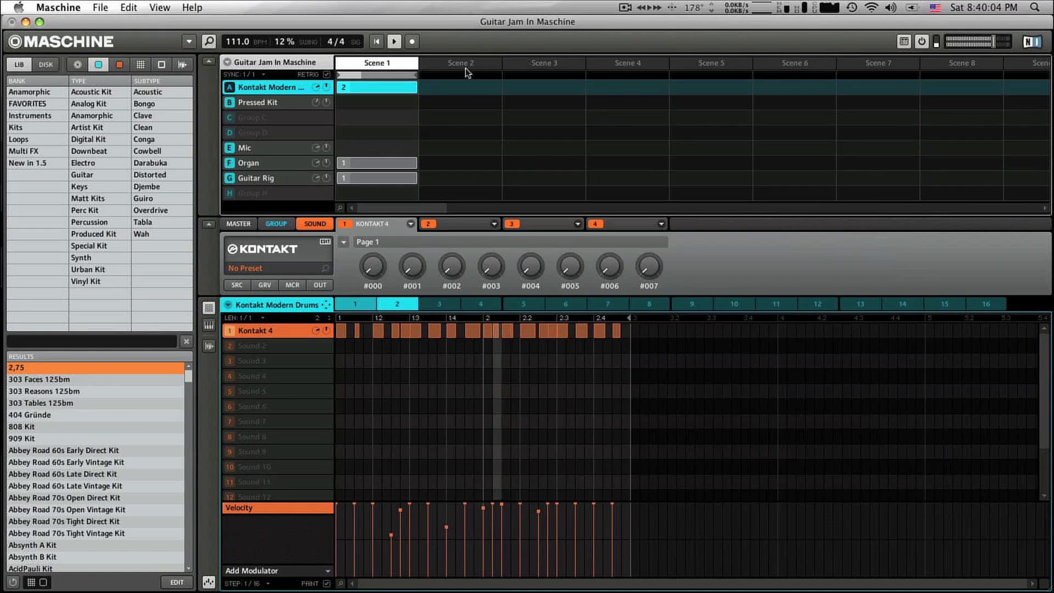
# Open and close the drum group's EZmix Drum Bus effect window, then select the Guitar Rig group
pyautogui.click(283, 224)
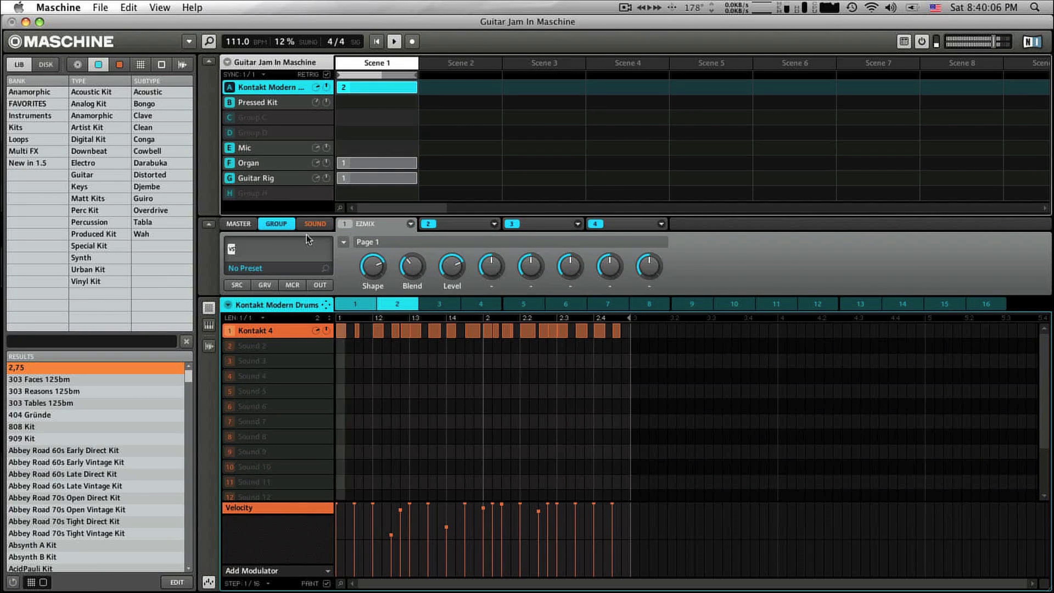
pyautogui.click(347, 225)
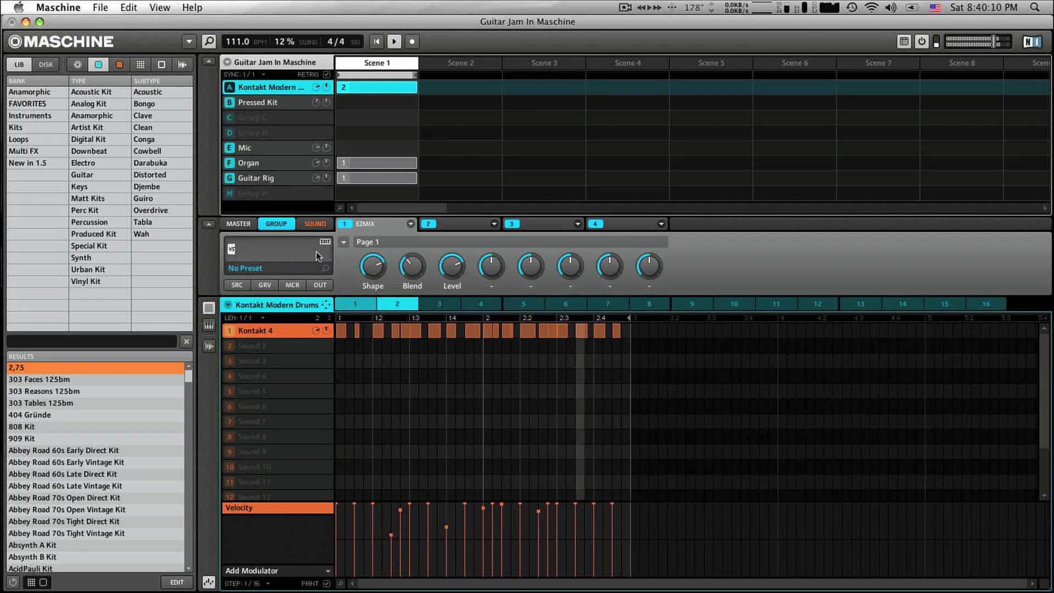
pyautogui.moveTo(318, 250)
pyautogui.click(323, 243)
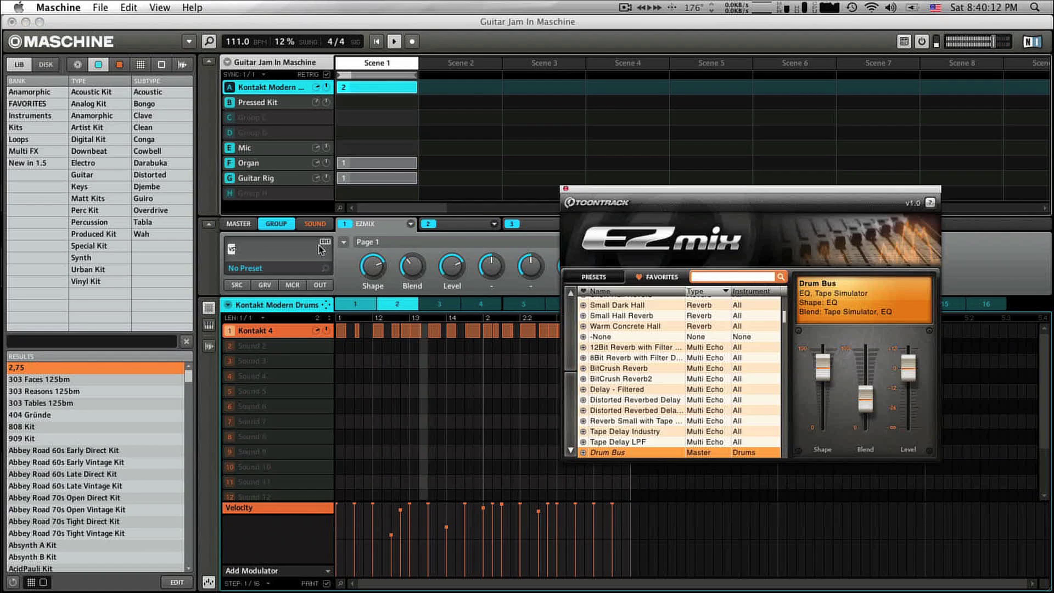
pyautogui.click(566, 189)
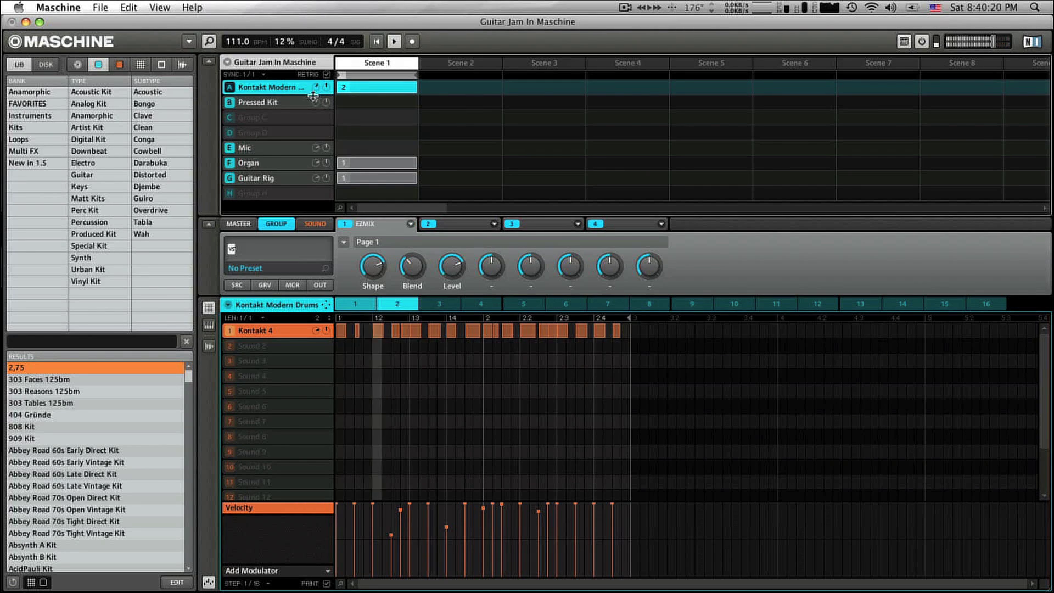
pyautogui.click(269, 179)
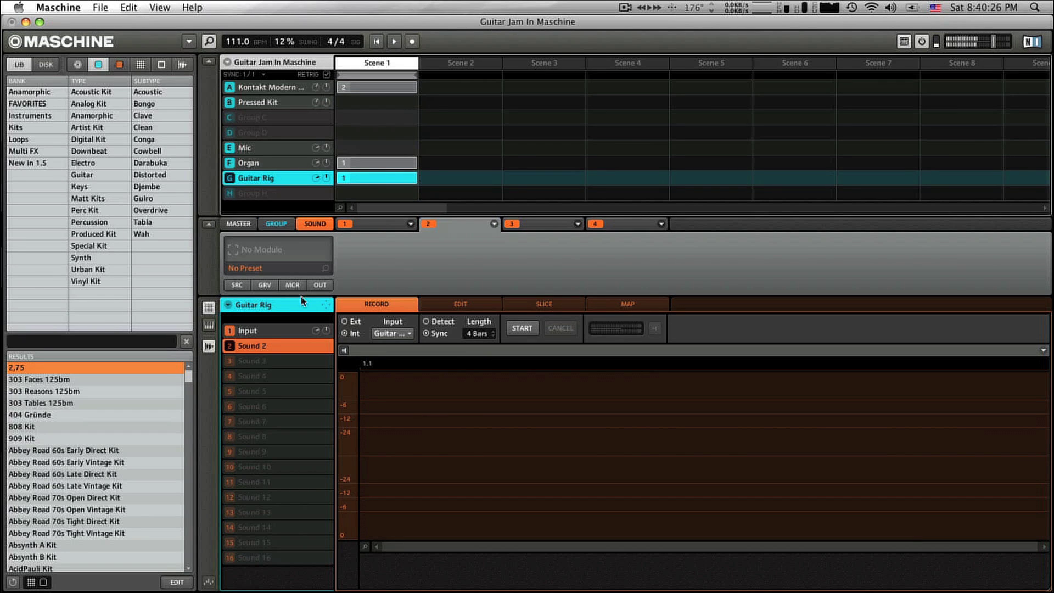
# On the Input sound, load the Input module in slot 1 and open Guitar Rig 4 in slot 2
pyautogui.click(289, 331)
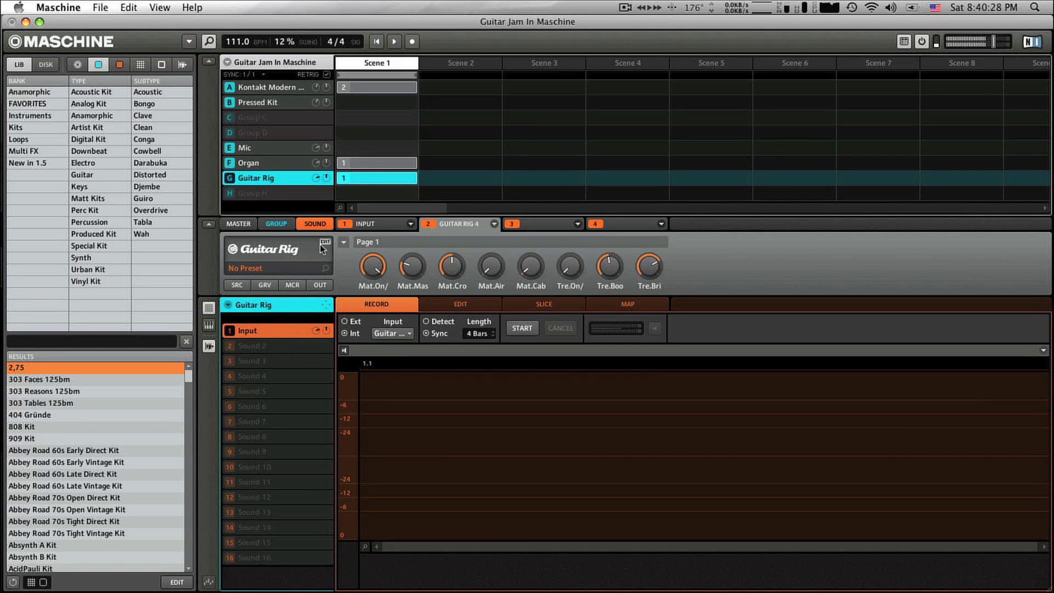
pyautogui.click(410, 224)
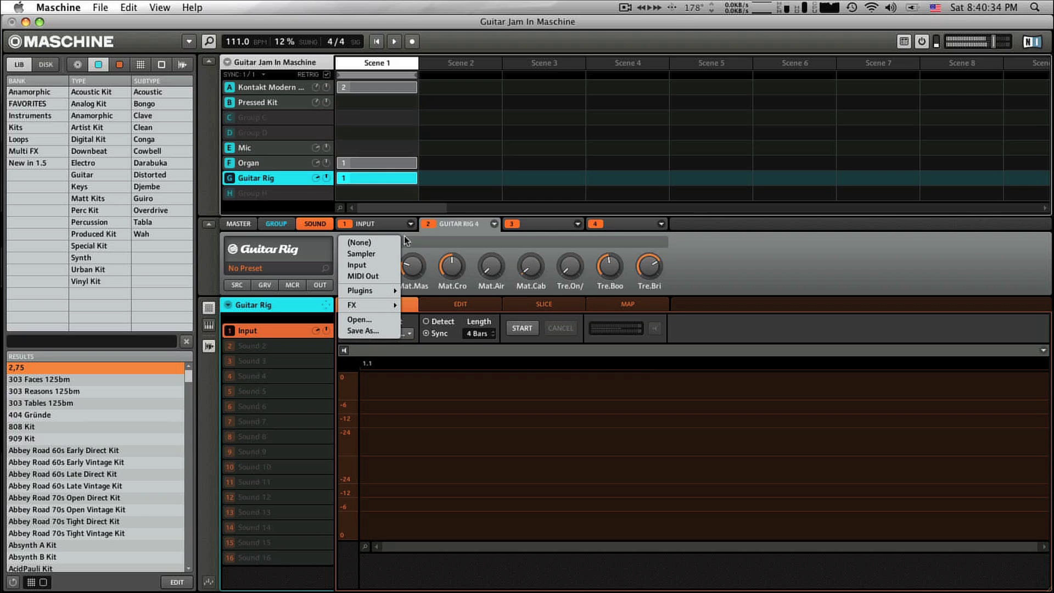
pyautogui.click(376, 267)
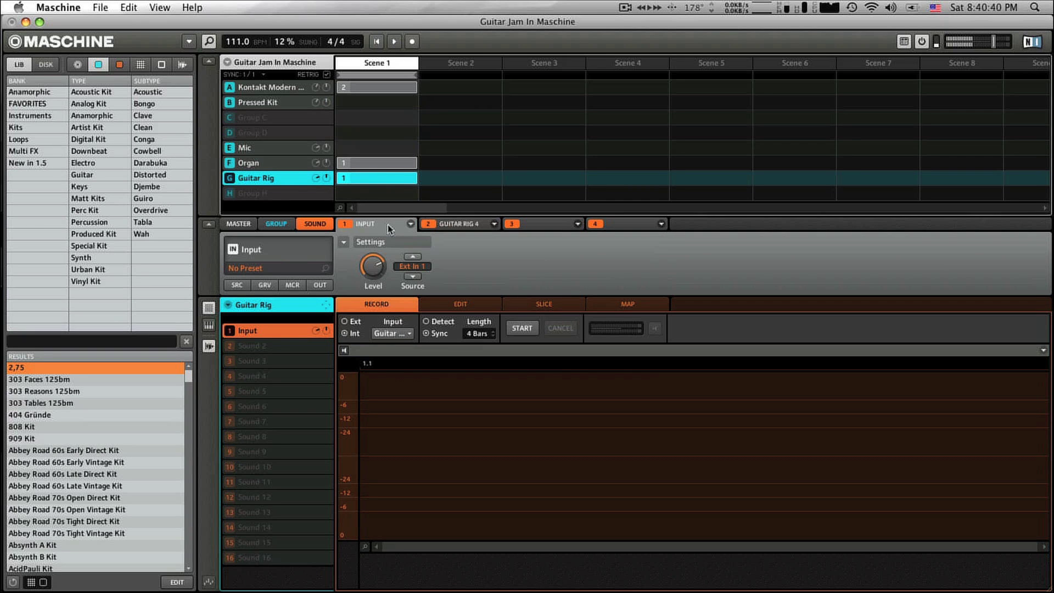
pyautogui.click(459, 224)
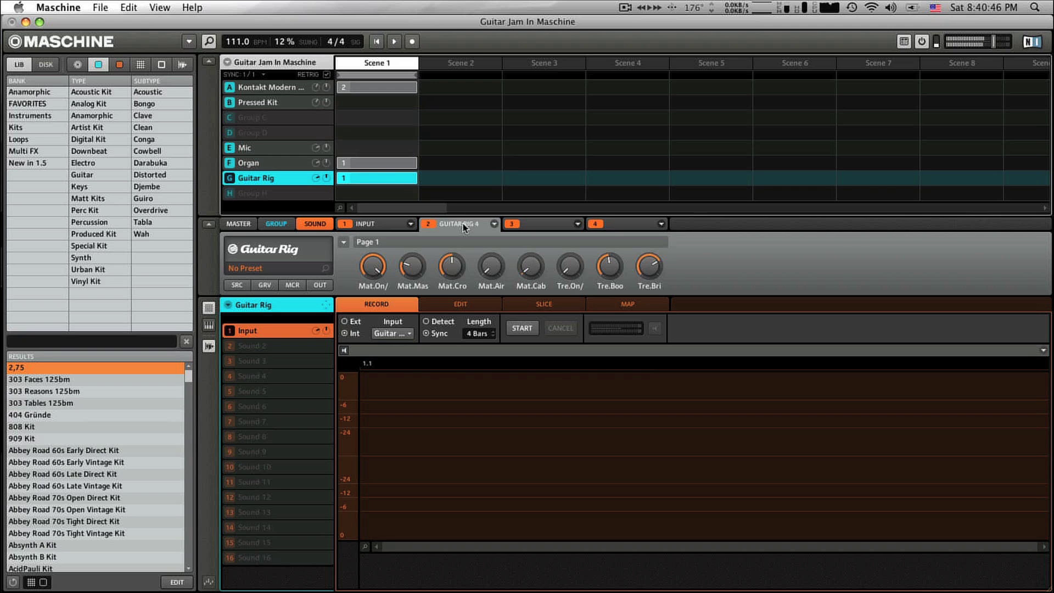
pyautogui.click(306, 241)
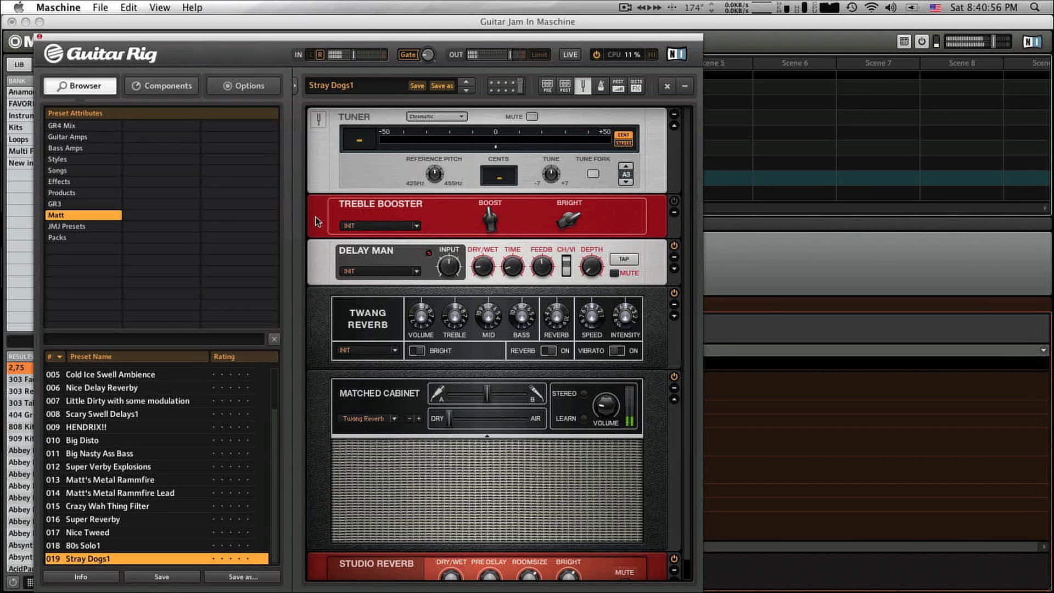
# Close Guitar Rig, give Sound 2 the internal Guitar Rig input, and start playback
pyautogui.click(40, 37)
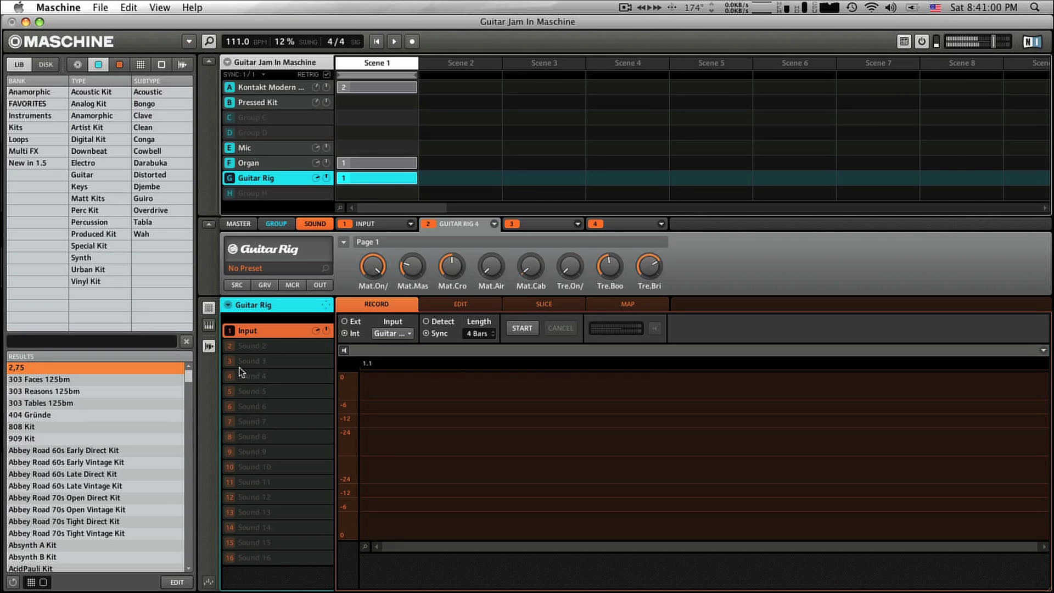
pyautogui.press('Down')
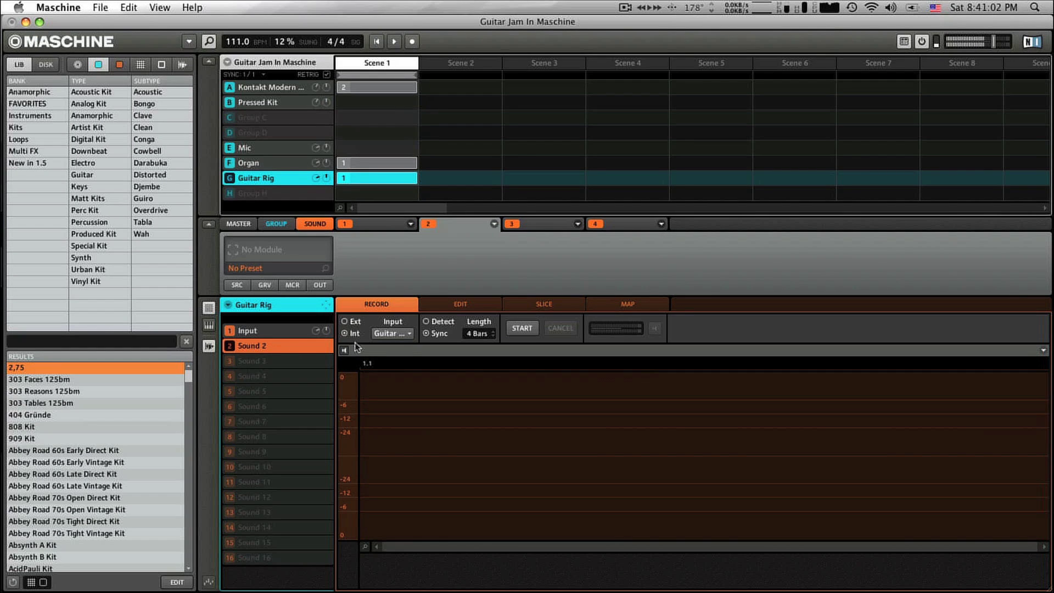
pyautogui.click(403, 337)
pyautogui.click(420, 405)
pyautogui.press('space')
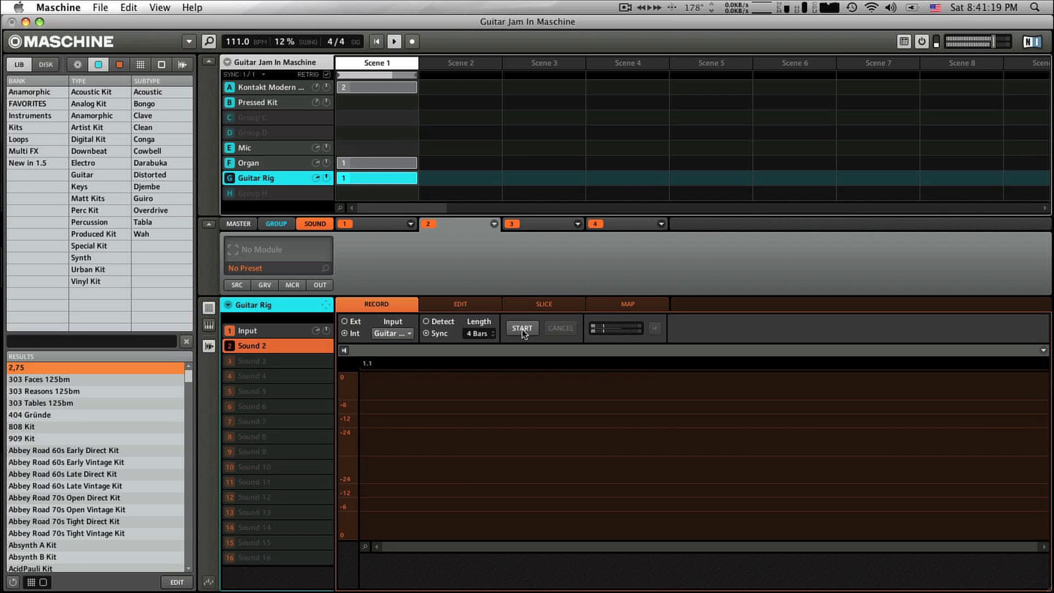
# Record a guitar take into Sound 2, undo it, record a fresh take, then stop playback
pyautogui.click(522, 329)
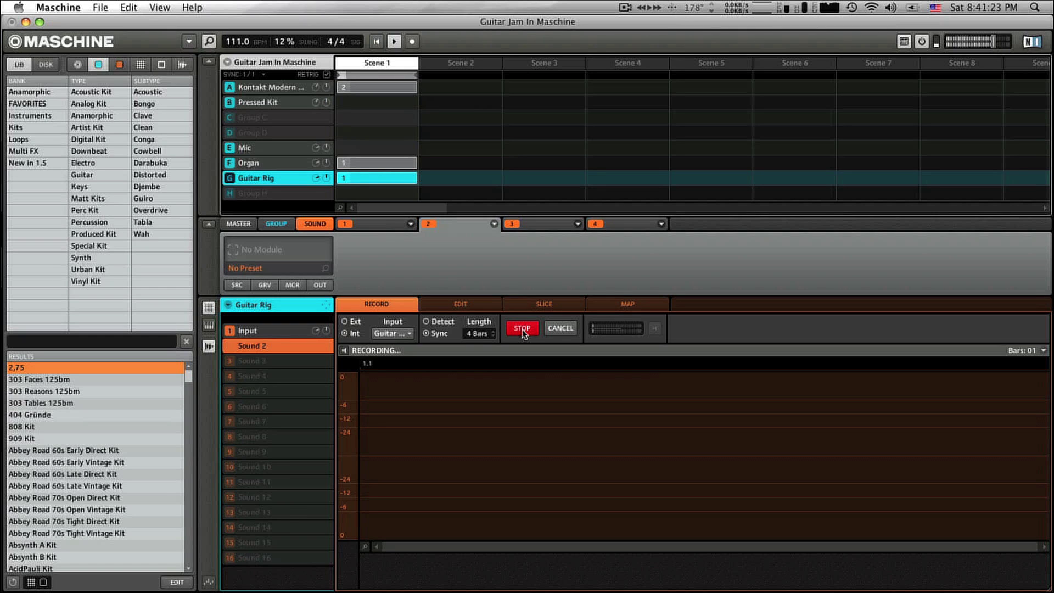
pyautogui.click(522, 329)
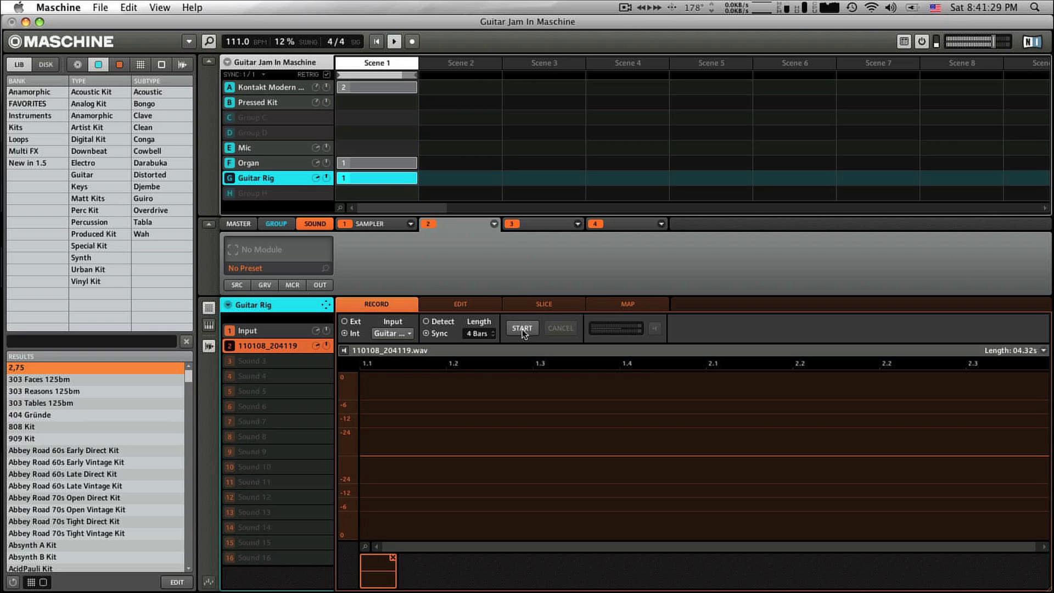
pyautogui.press('super+z')
pyautogui.click(522, 329)
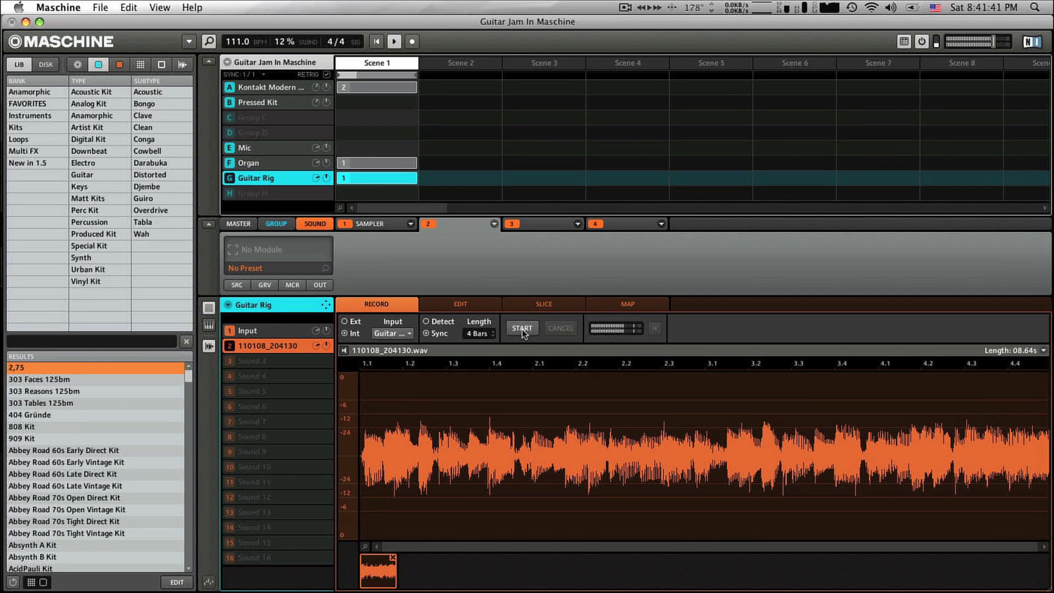
pyautogui.press('space')
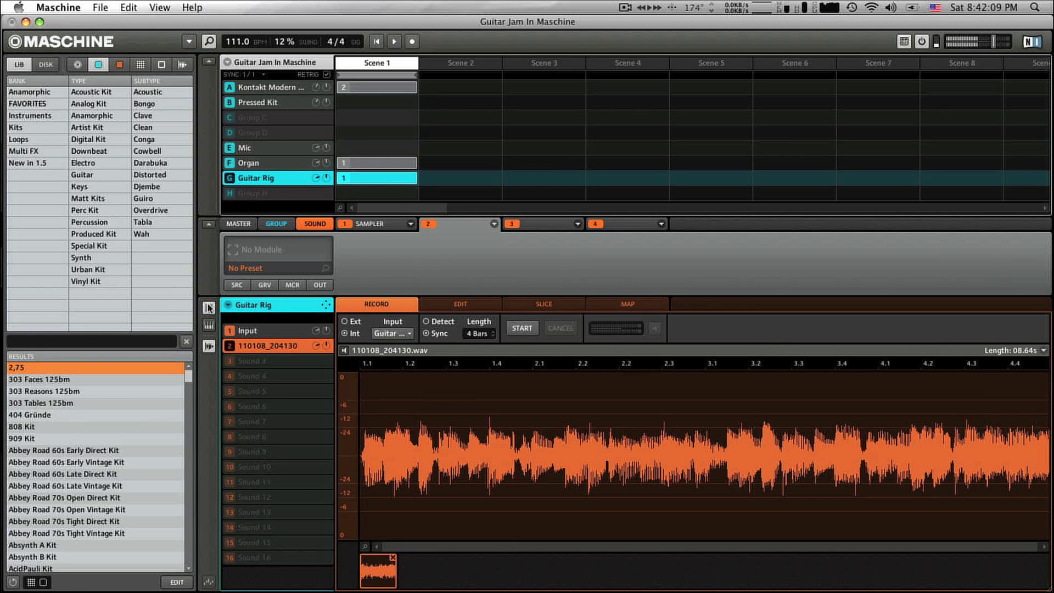
# Play the new take in the pattern editor and select the Input sound's Guitar Rig effect
pyautogui.click(209, 326)
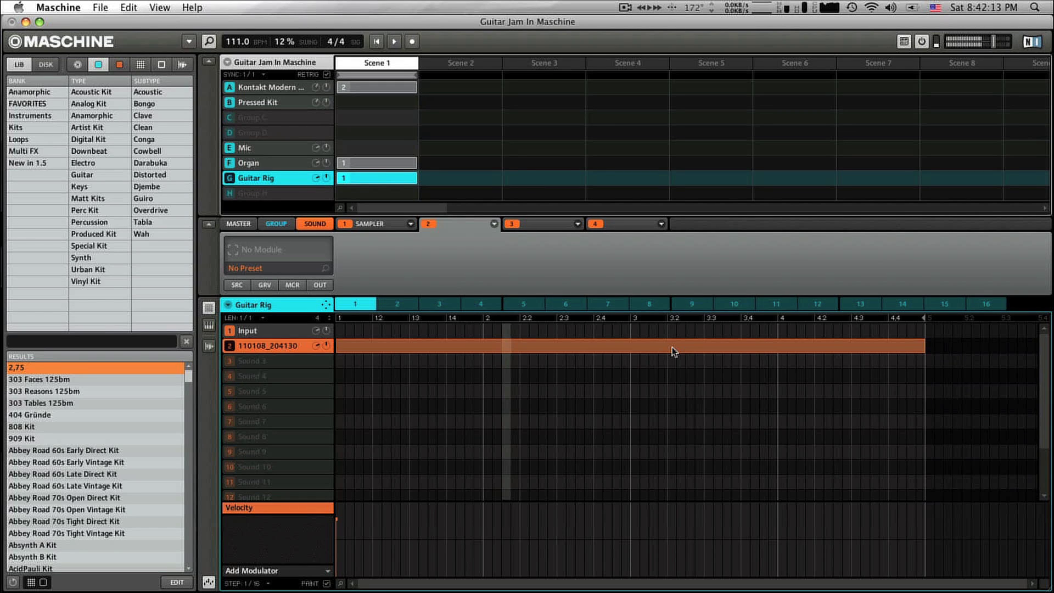
pyautogui.press('space')
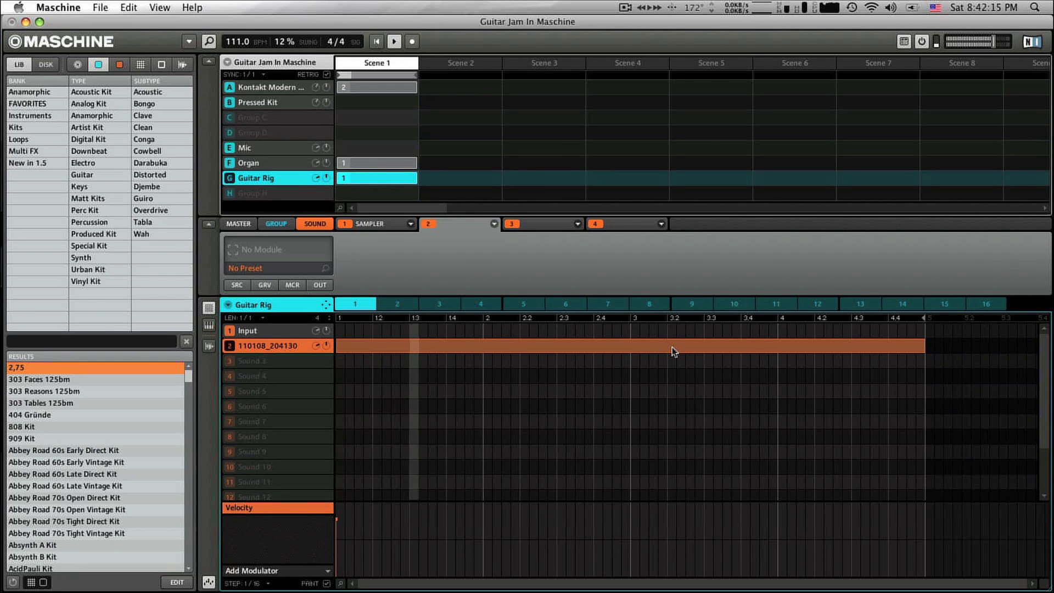
pyautogui.click(278, 331)
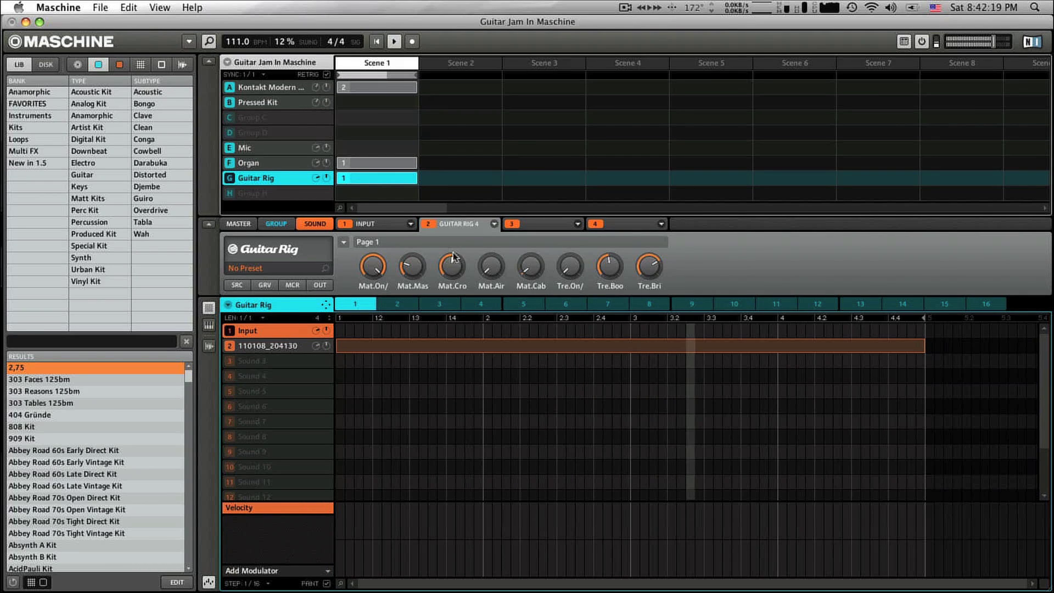
# Load Guitar Rig preset 018 80s Solo1, hide its browser, move the window right, and select Sound 4
pyautogui.click(324, 242)
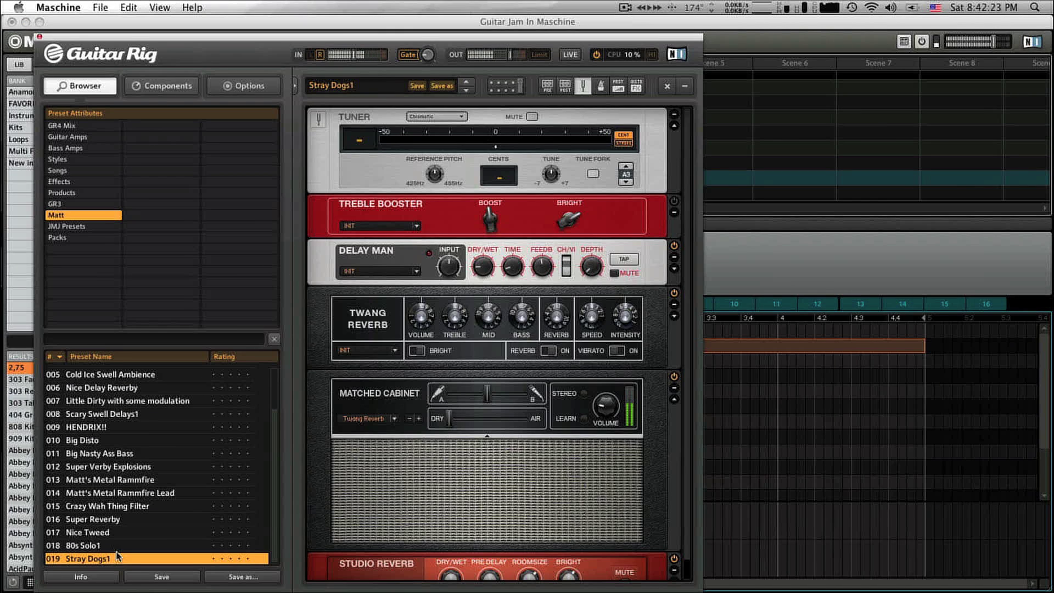
pyautogui.click(82, 545)
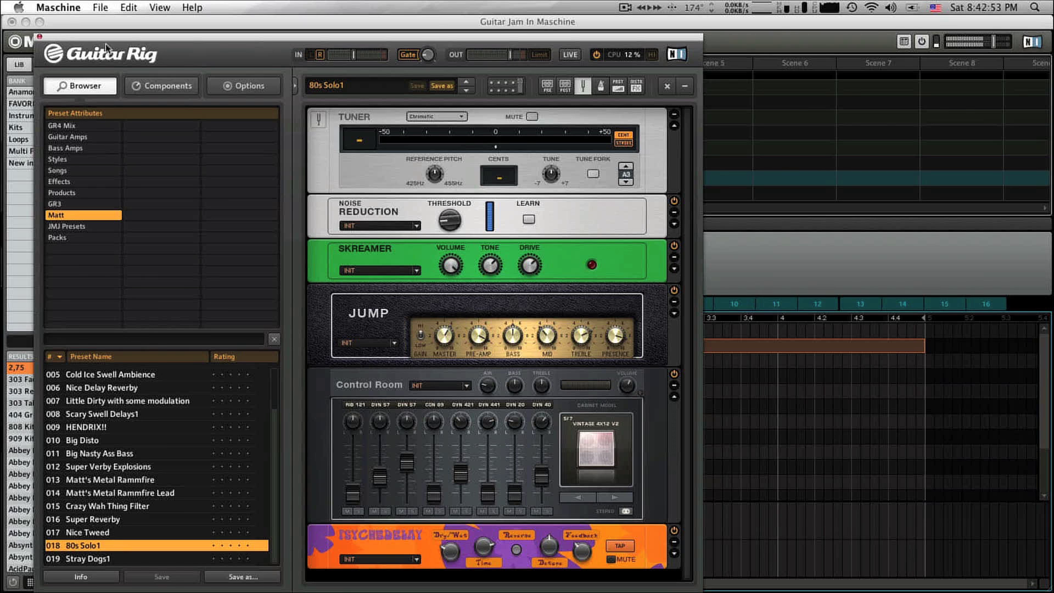
pyautogui.click(294, 88)
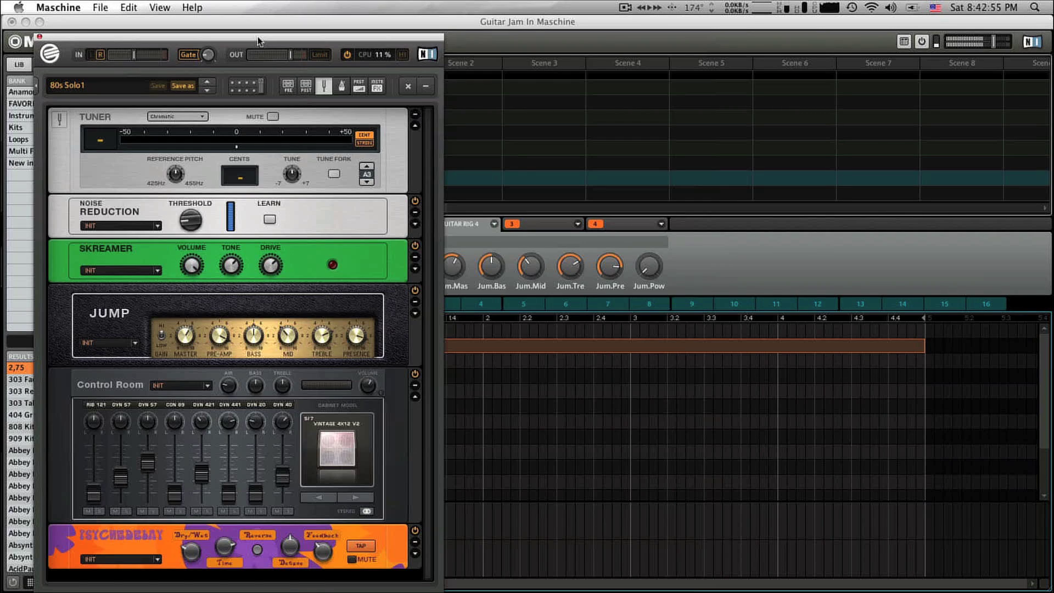
pyautogui.moveTo(257, 44); pyautogui.dragTo(786, 48)
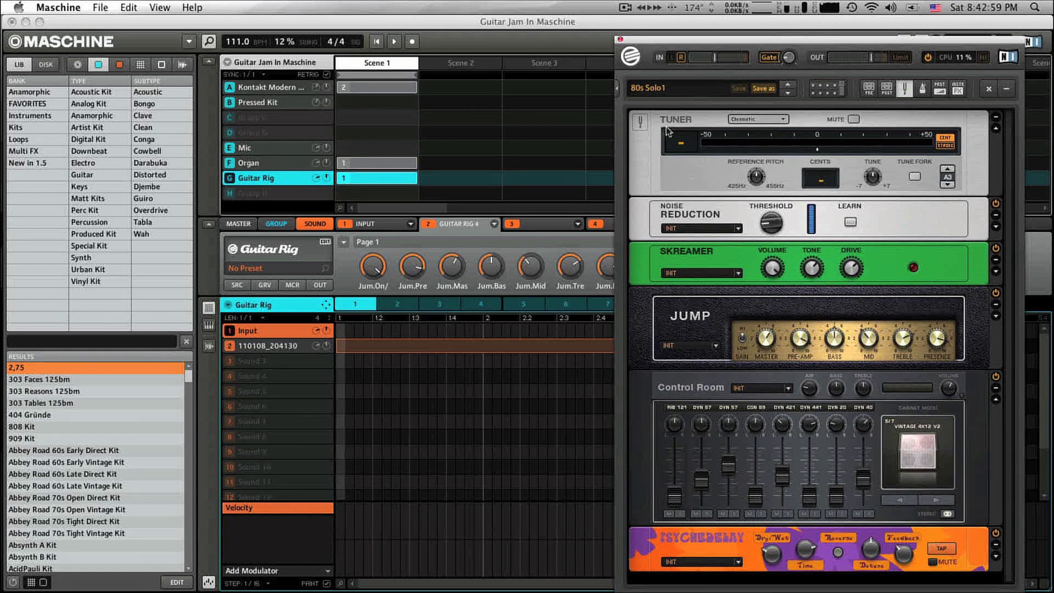
pyautogui.click(296, 377)
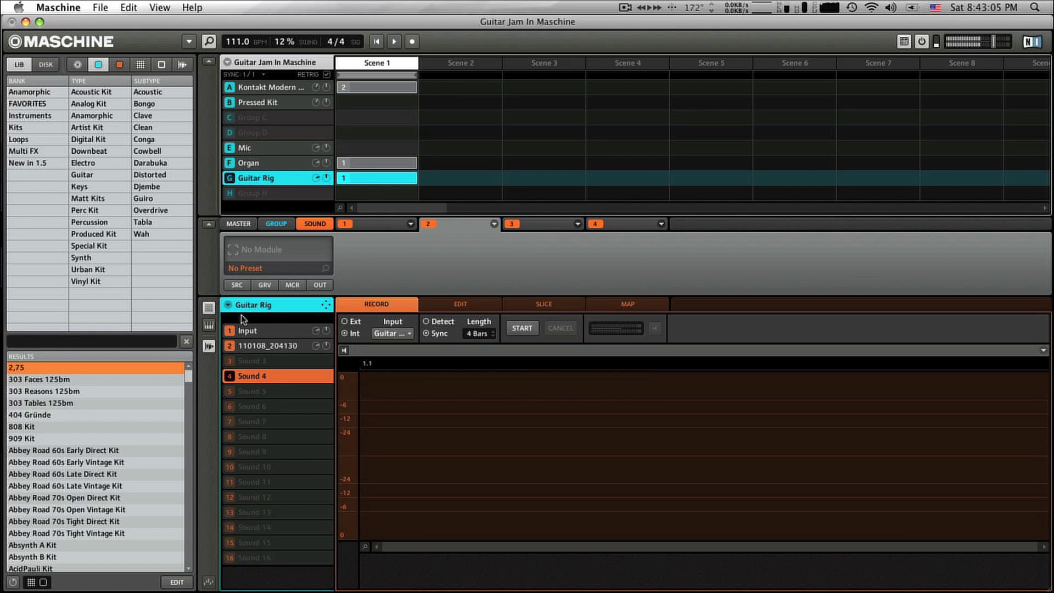
# Record a second guitar take into Sound 4 and slice it into 16 slices in a new group
pyautogui.click(531, 333)
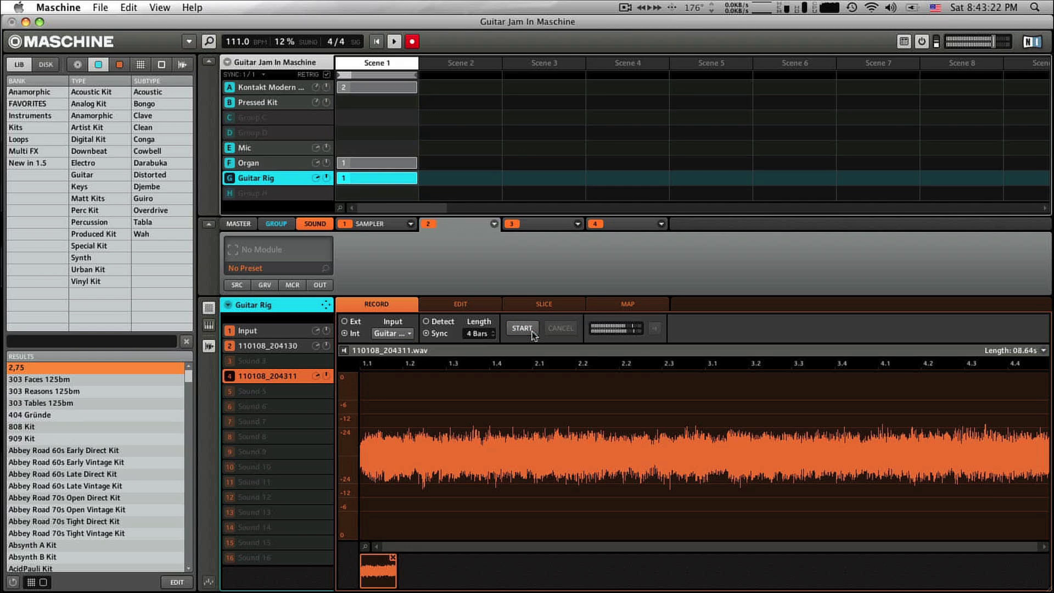
pyautogui.press('space')
pyautogui.hotkey('ctrl', '3')
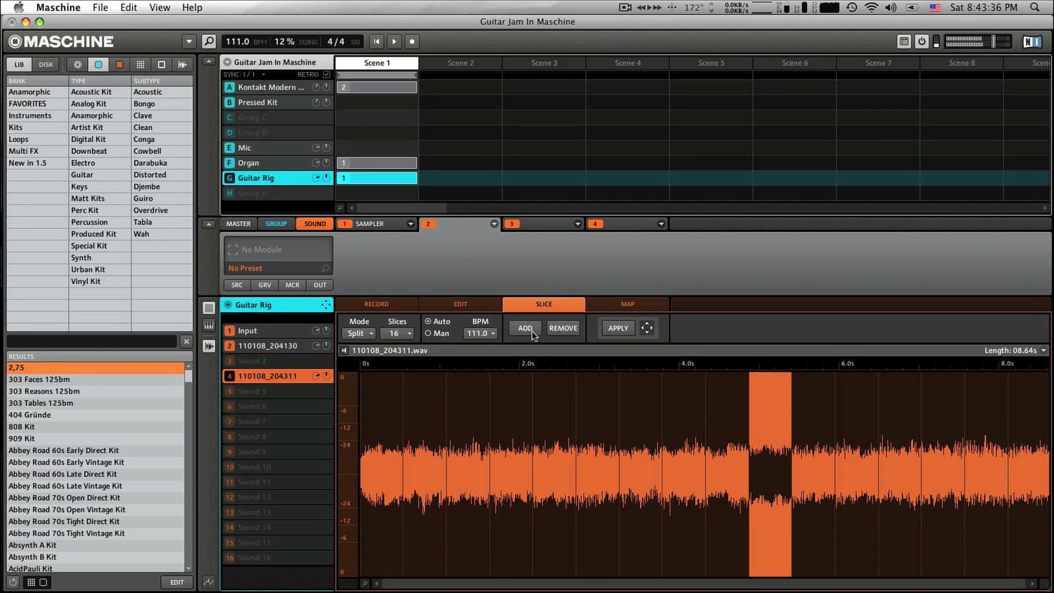
pyautogui.click(525, 328)
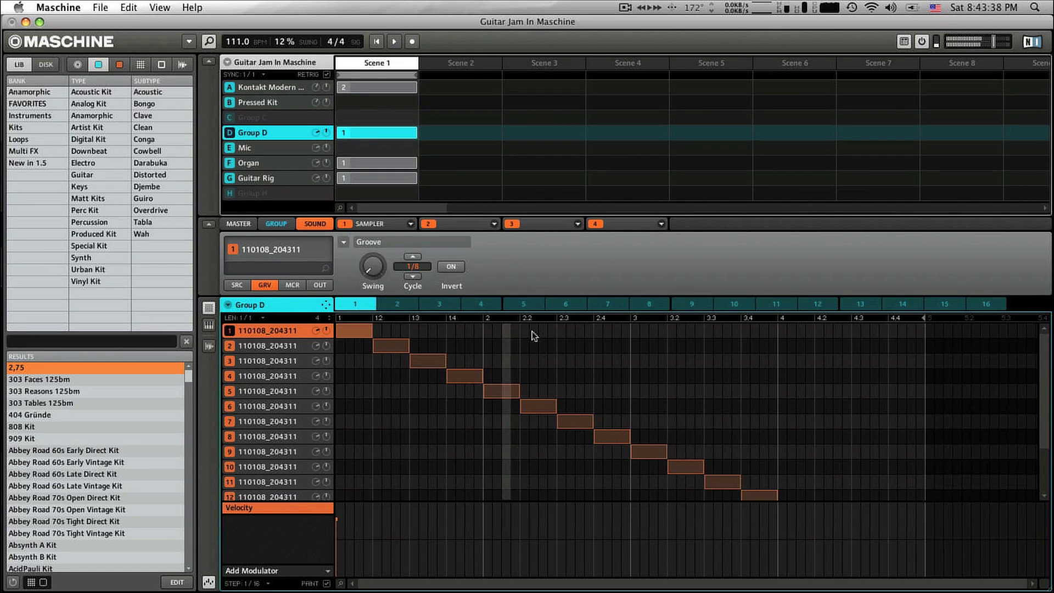
# Delete all generated slice notes in Group D, play the empty pattern, and undo the notes played in
pyautogui.press('super+a')
pyautogui.press('Delete')
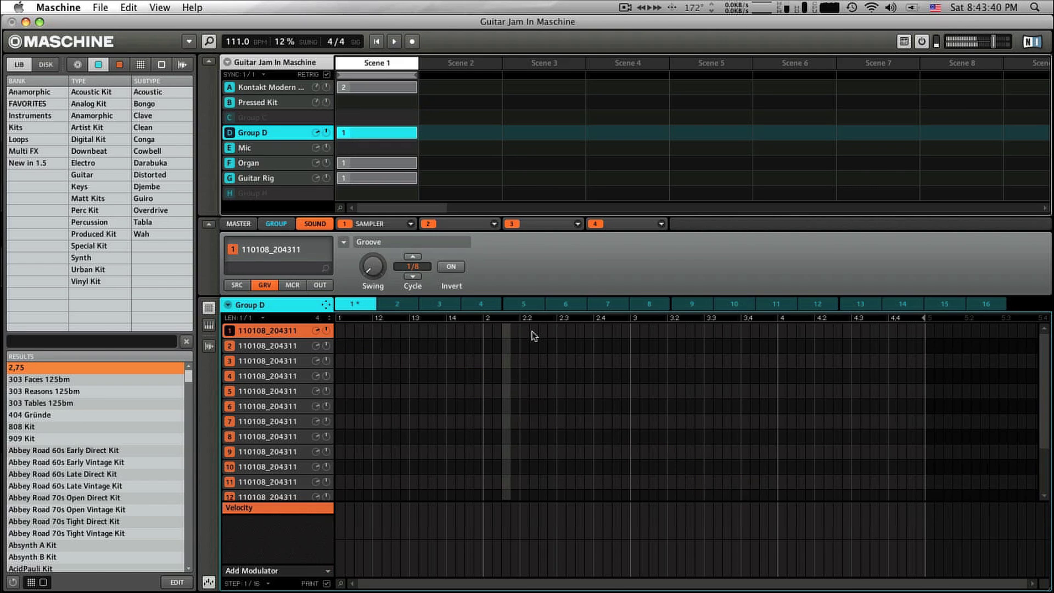
pyautogui.press('space')
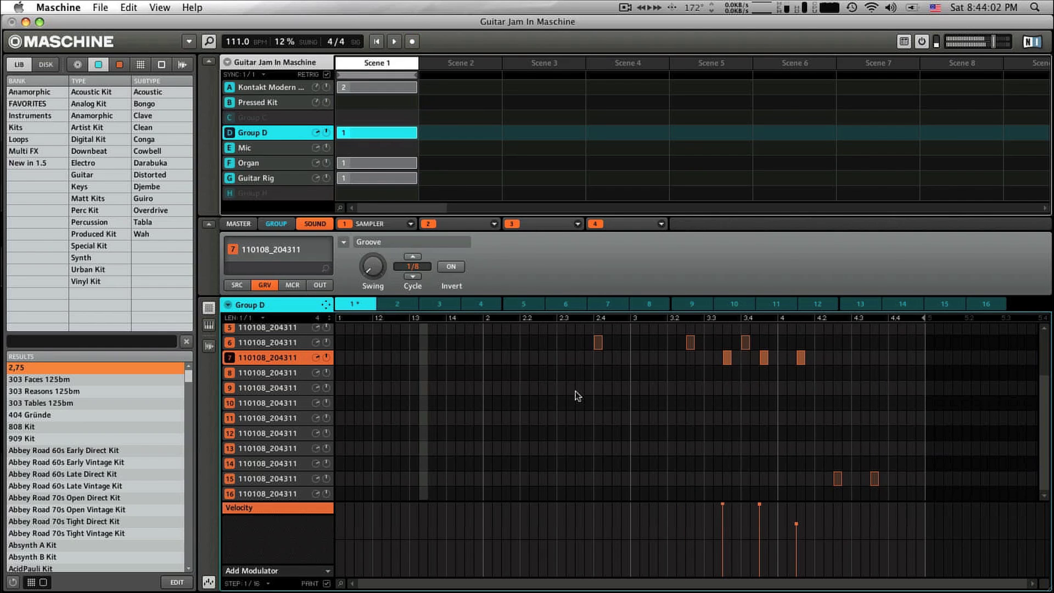
pyautogui.press('super+z')
pyautogui.press('super+z')
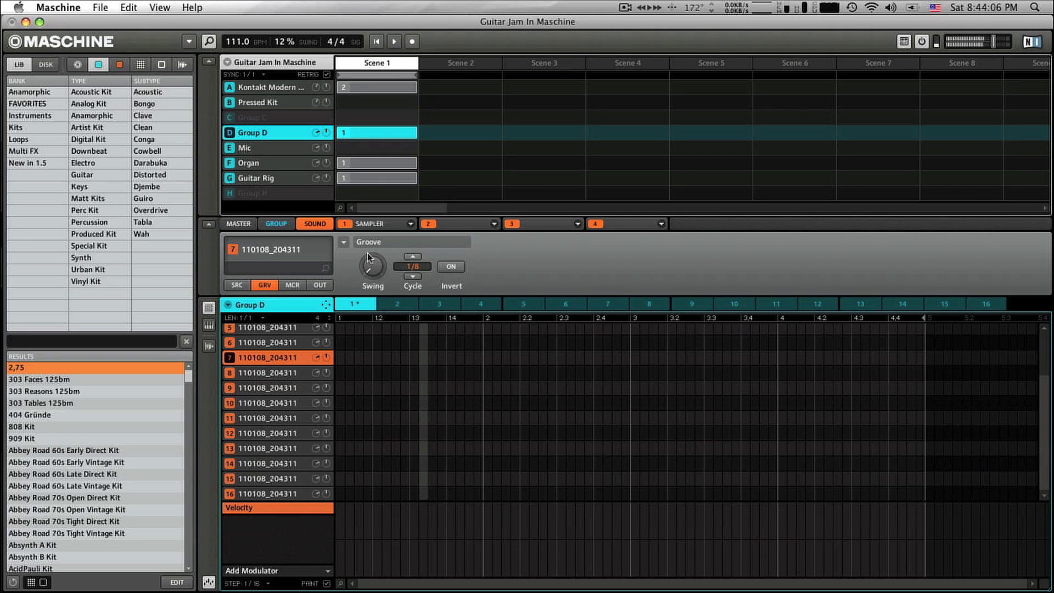
pyautogui.press('space')
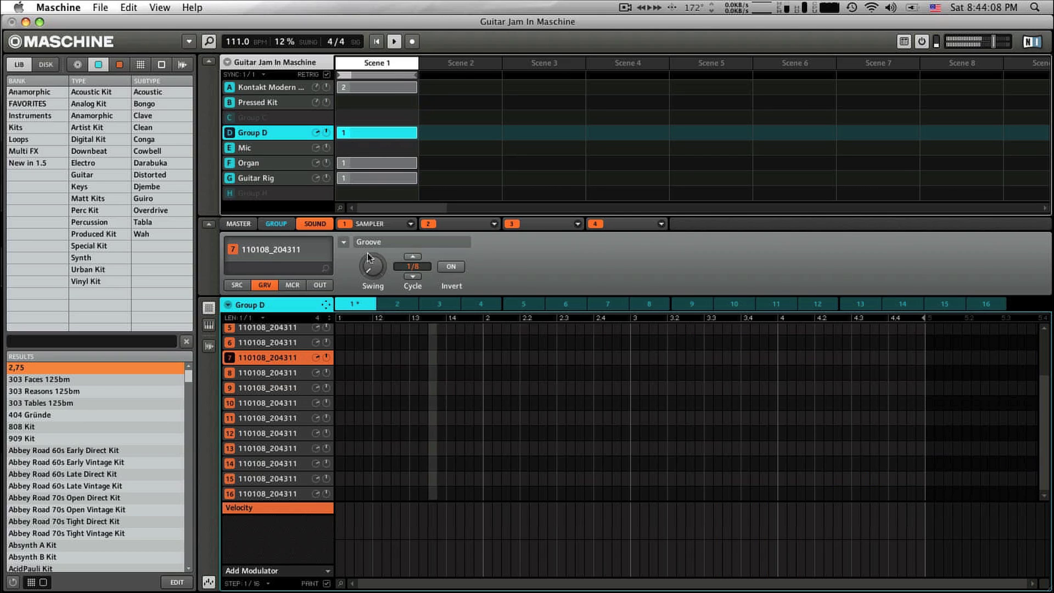
# Select the Organ group and audition the Vintage Organs organ with a played note
pyautogui.click(285, 164)
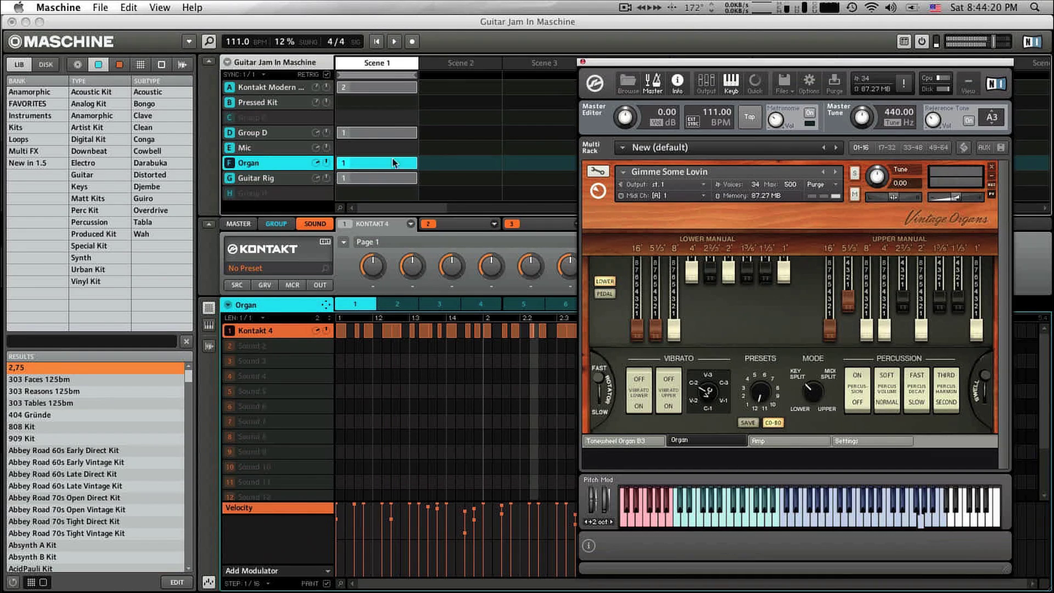
pyautogui.click(348, 226)
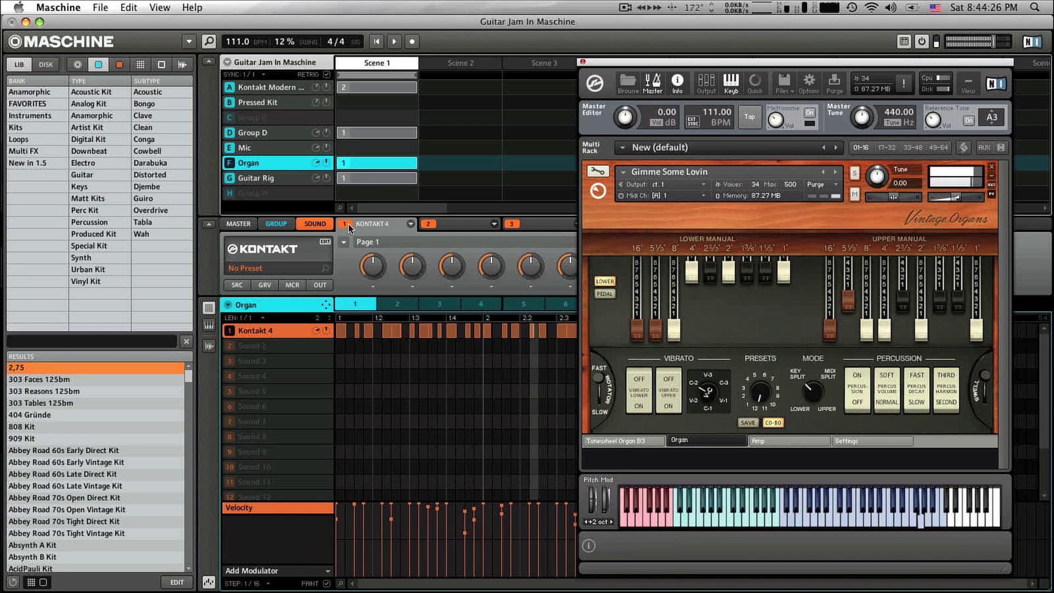
pyautogui.click(348, 226)
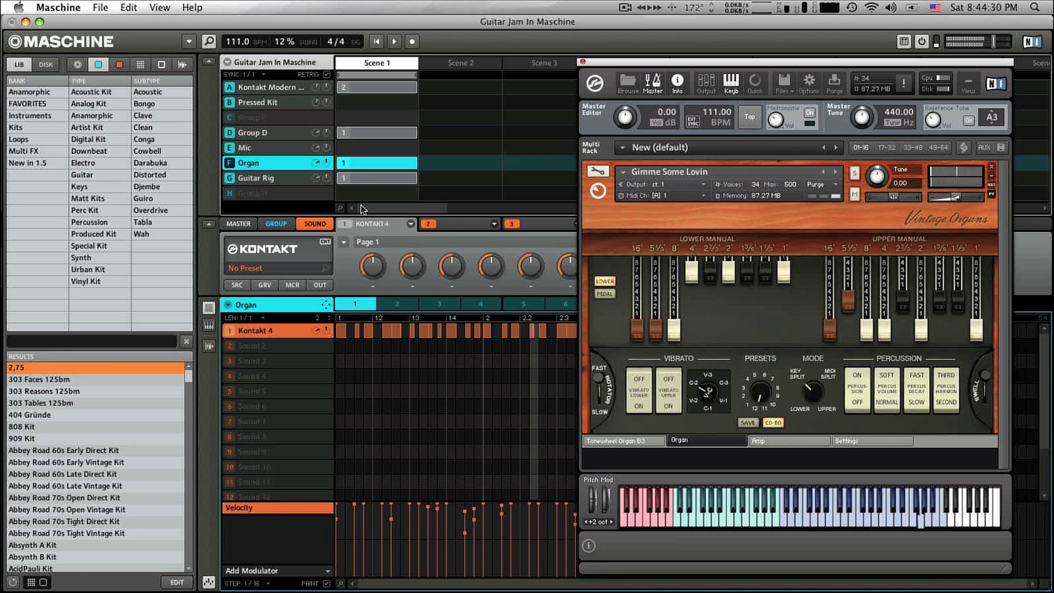
pyautogui.click(924, 522)
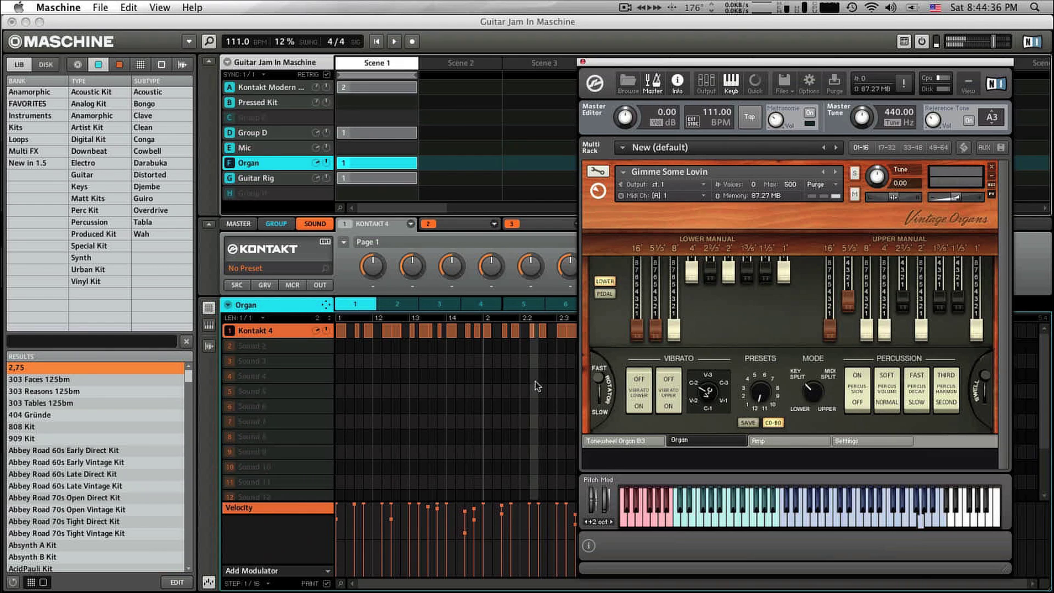
pyautogui.click(344, 225)
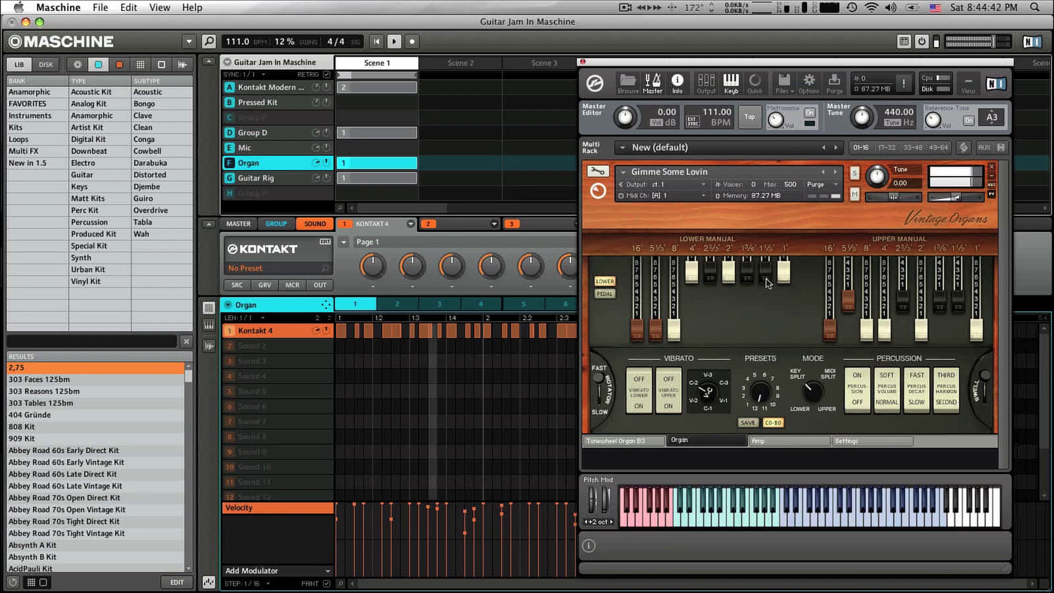
# Pull out lower 1 3/5', adjust upper 1 3/5' and 1', push in upper 8', stop, select Mic
pyautogui.moveTo(766, 282); pyautogui.dragTo(765, 329)
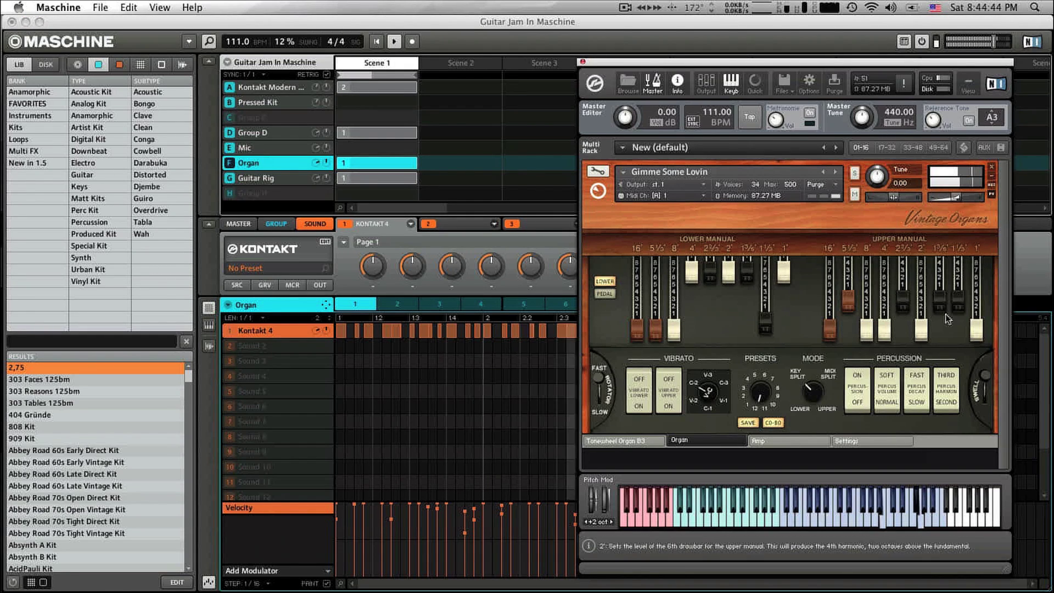
pyautogui.moveTo(958, 301); pyautogui.dragTo(976, 267)
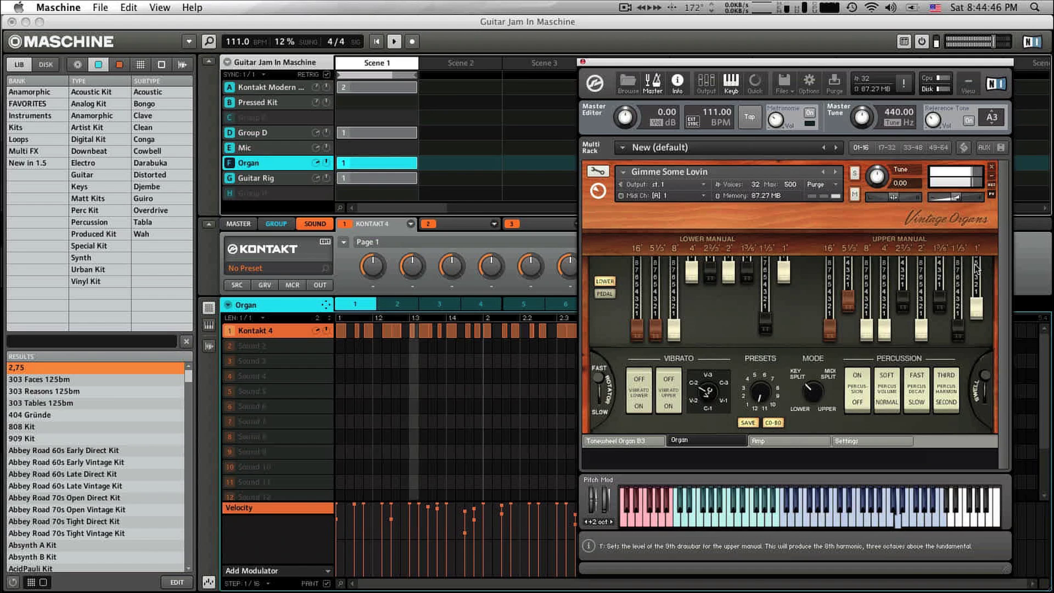
pyautogui.moveTo(866, 329)
pyautogui.mouseDown()
pyautogui.moveTo(870, 291)
pyautogui.moveTo(867, 331)
pyautogui.mouseUp()
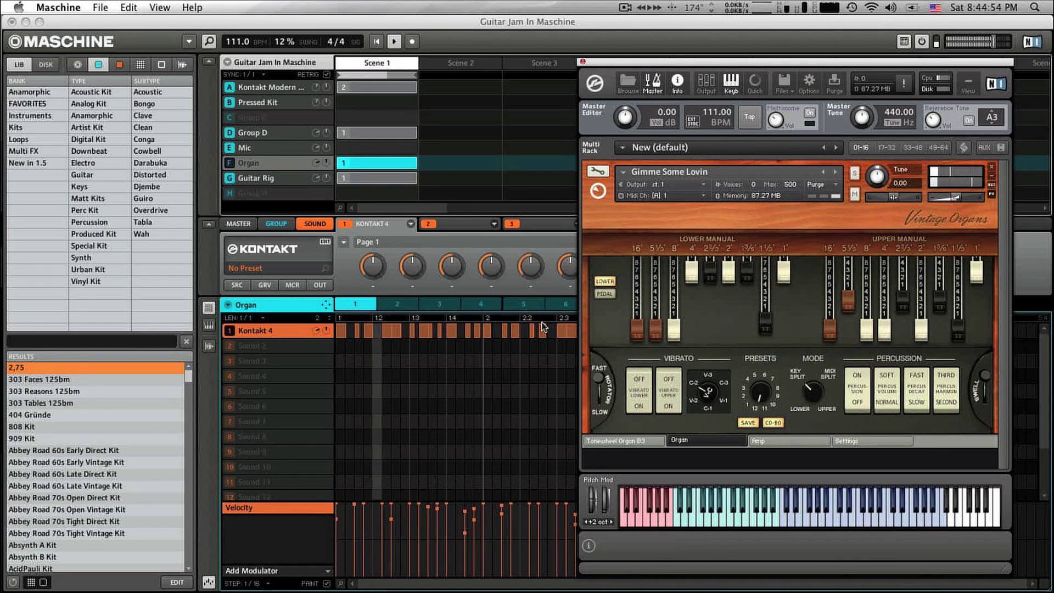
pyautogui.press('space')
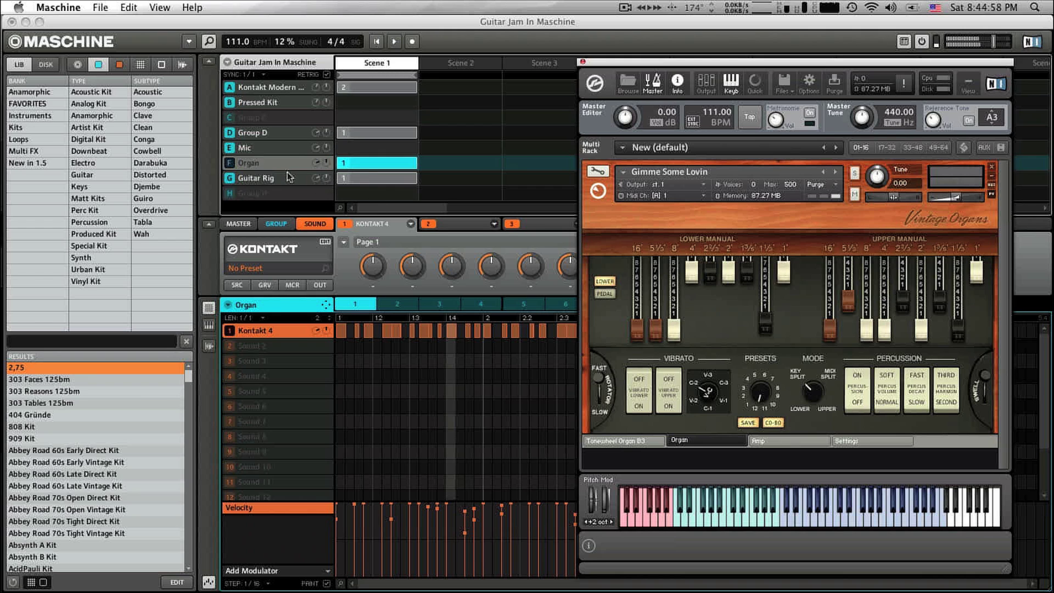
pyautogui.click(283, 151)
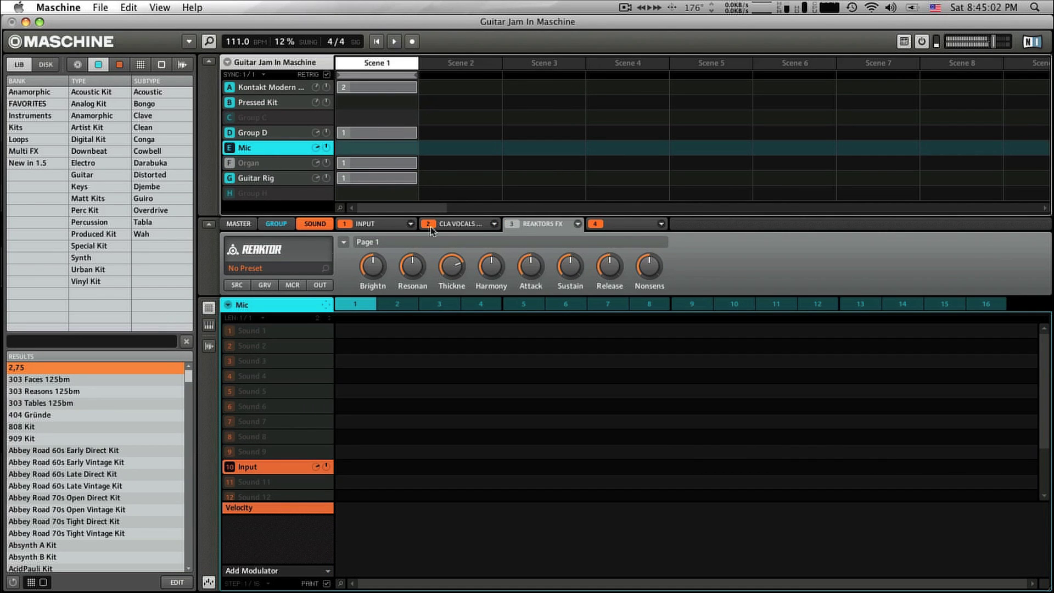
# Inspect the CLA Vocals plug-in in the Mic group's slot 2, then start playback
pyautogui.click(429, 225)
pyautogui.click(325, 241)
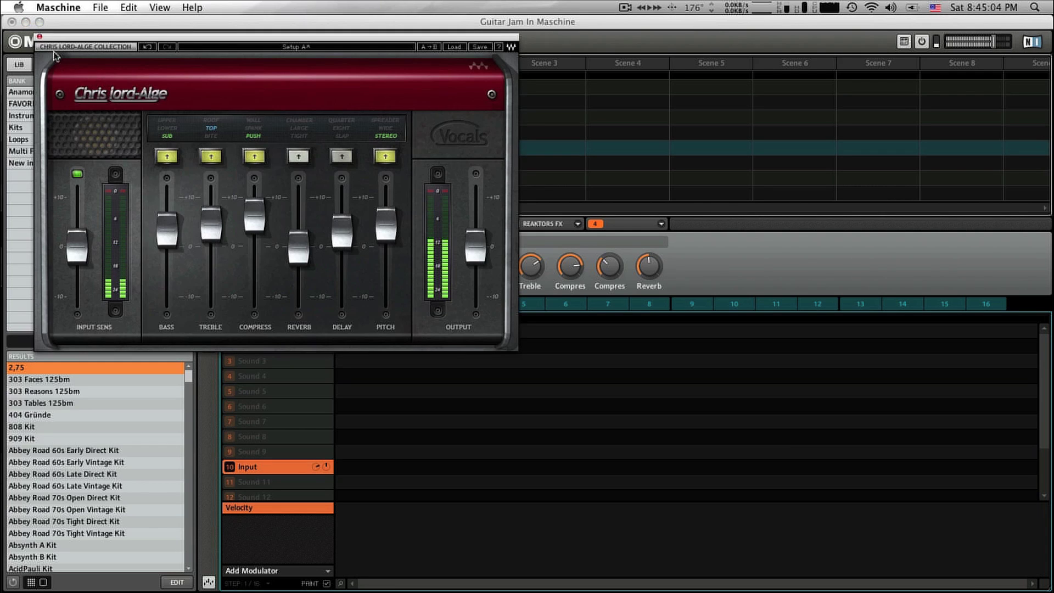
pyautogui.click(38, 39)
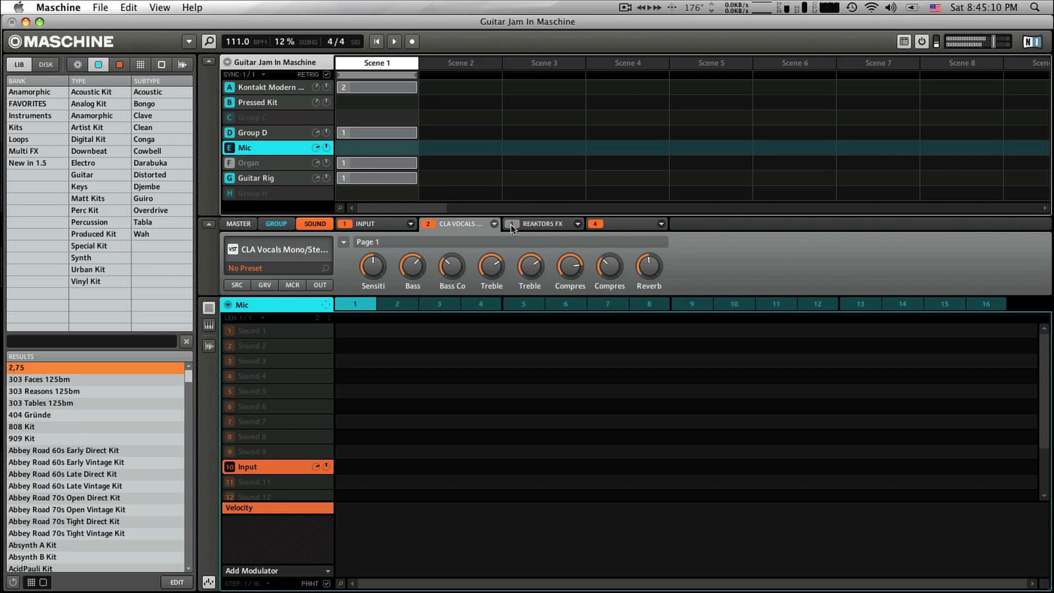
pyautogui.press('space')
# Pick empty Sound 6 and set the sampling record source to Mic
pyautogui.click(263, 408)
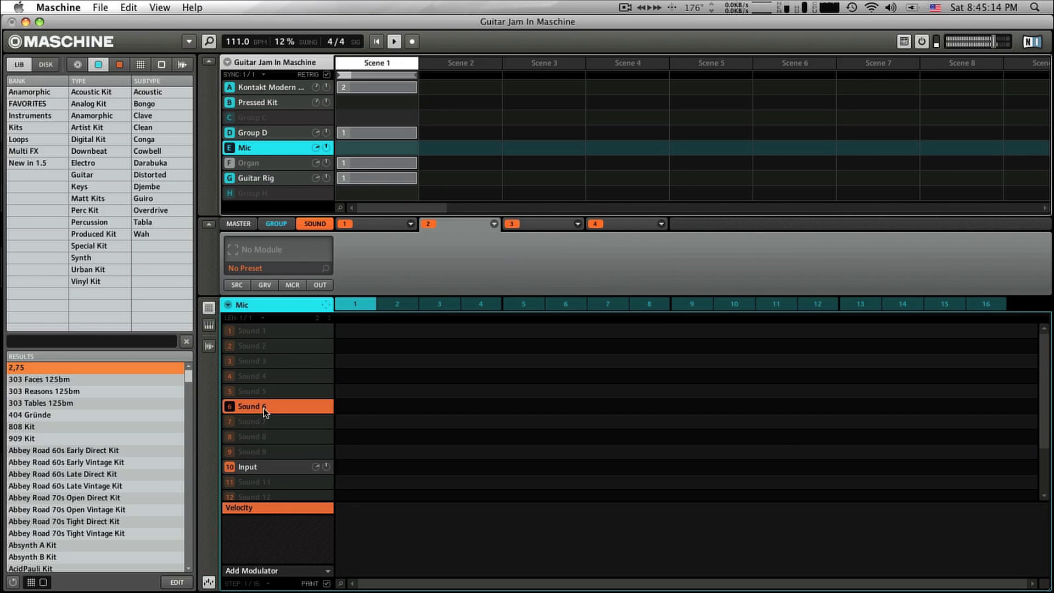
pyautogui.click(209, 345)
pyautogui.click(391, 333)
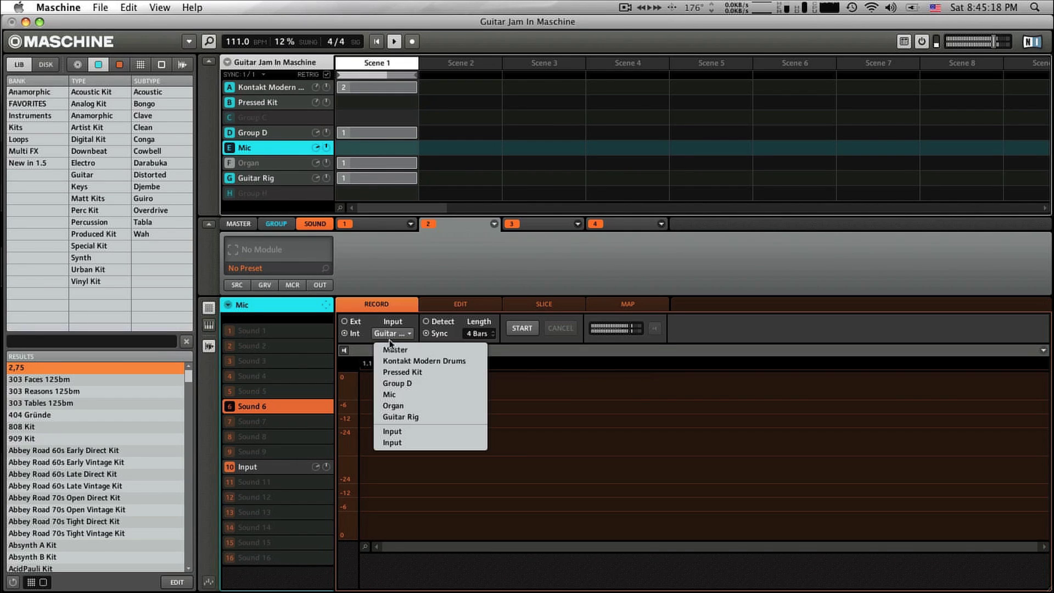
pyautogui.click(404, 394)
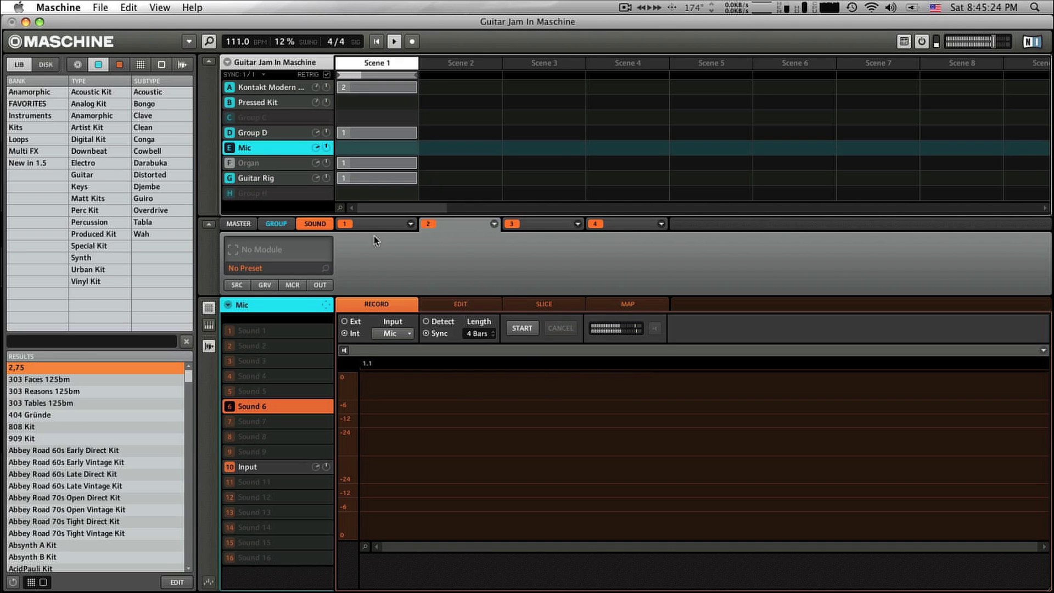
# Enable Reaktor in the Input sound's FX slot 3 and record a four-bar vocal take
pyautogui.click(294, 465)
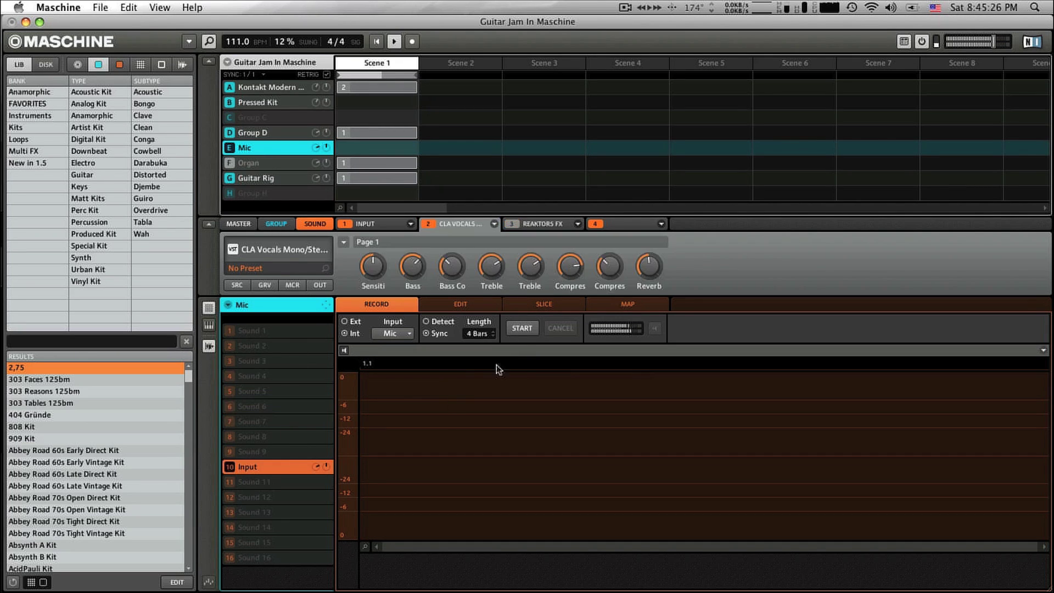
pyautogui.click(512, 223)
pyautogui.click(526, 331)
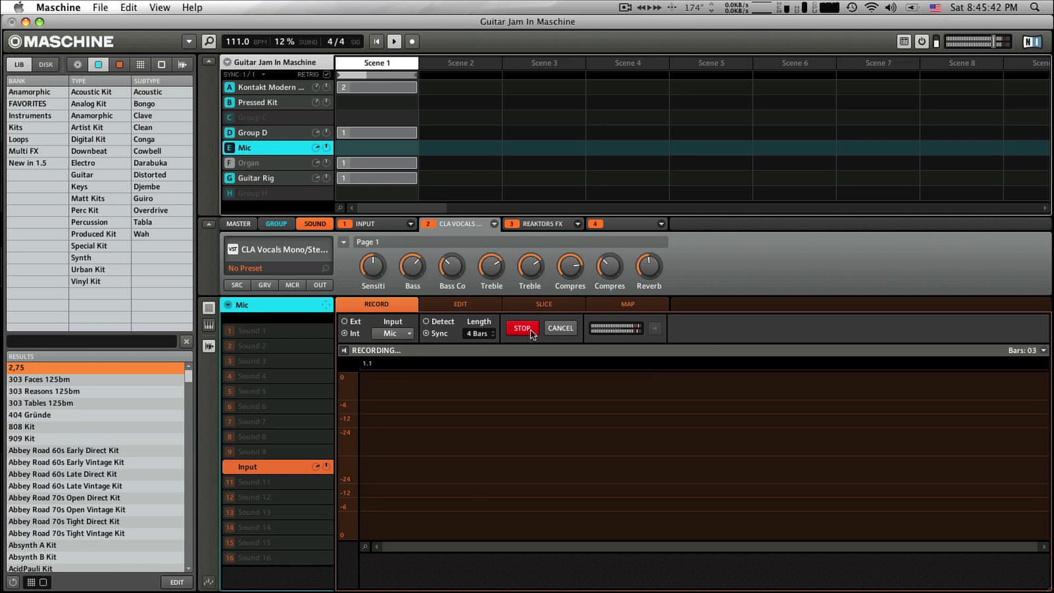
pyautogui.click(540, 223)
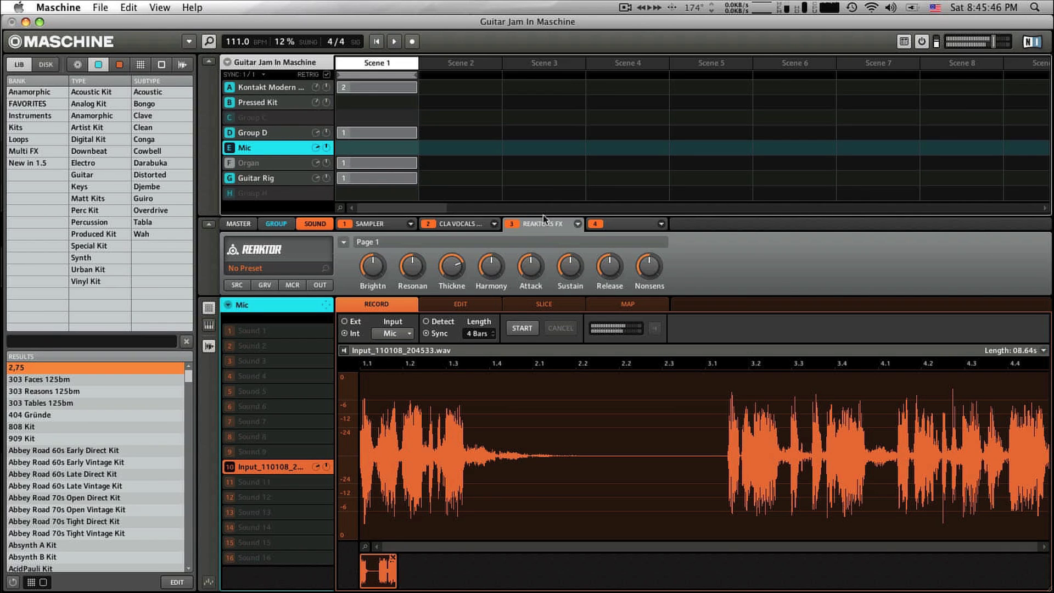
# Replace the vocal sound's sampler with an Input module sourced from Ext In 1
pyautogui.click(281, 392)
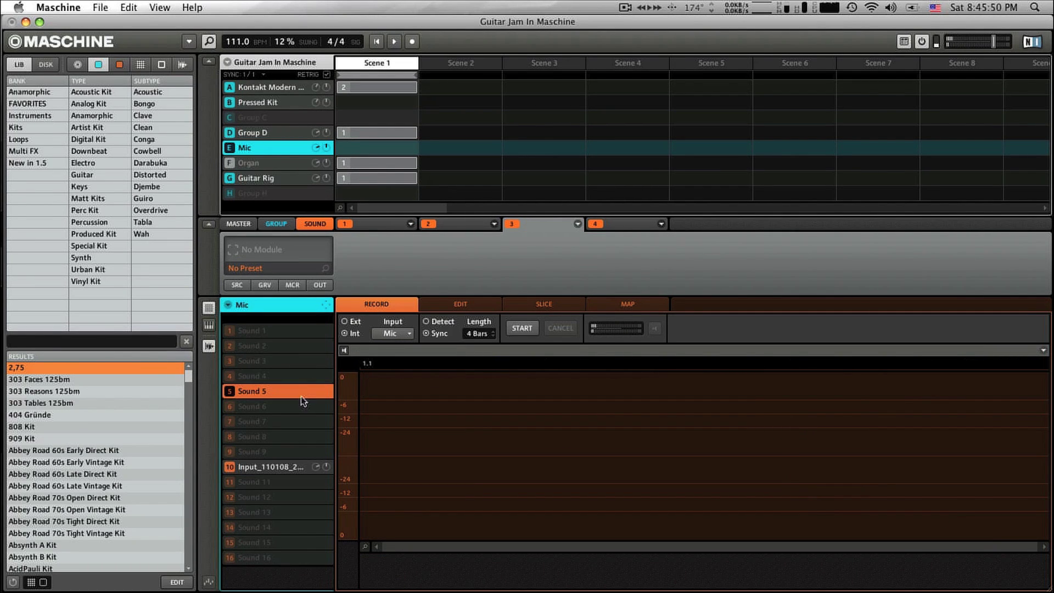
pyautogui.click(284, 469)
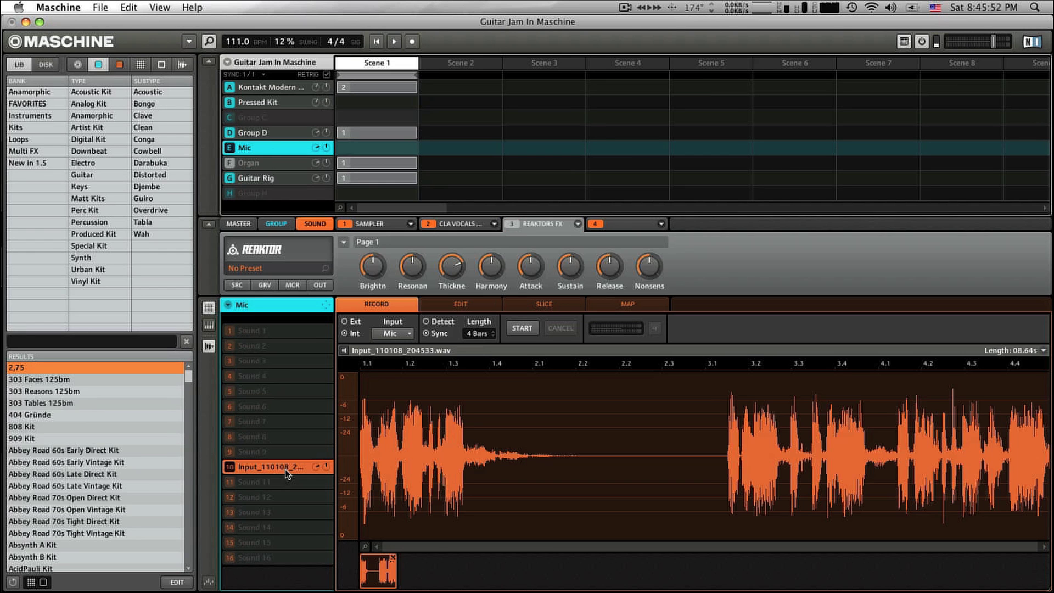
pyautogui.click(377, 224)
pyautogui.click(410, 224)
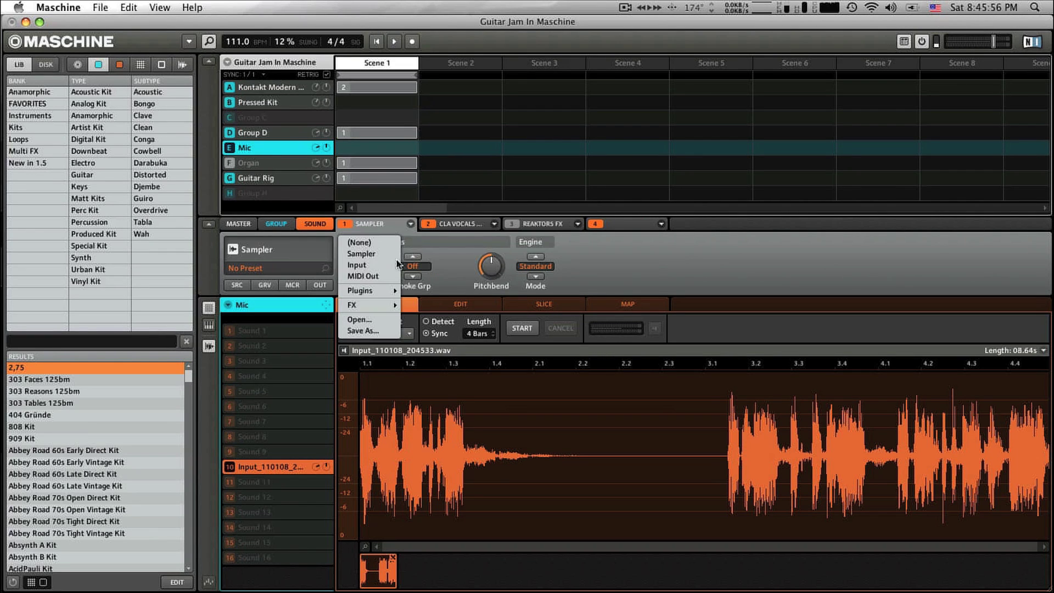
pyautogui.click(383, 271)
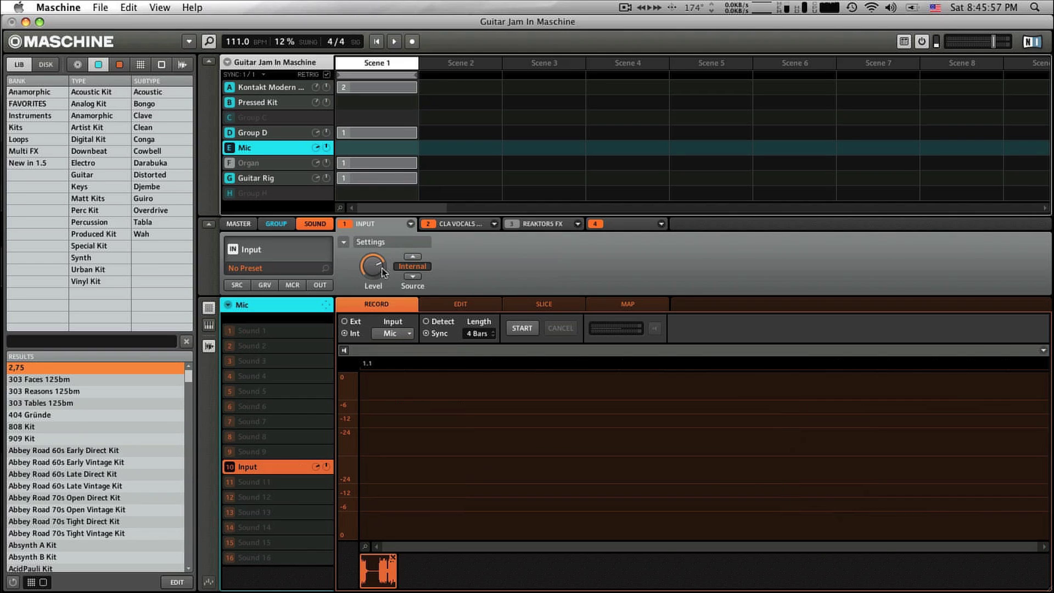
pyautogui.click(412, 277)
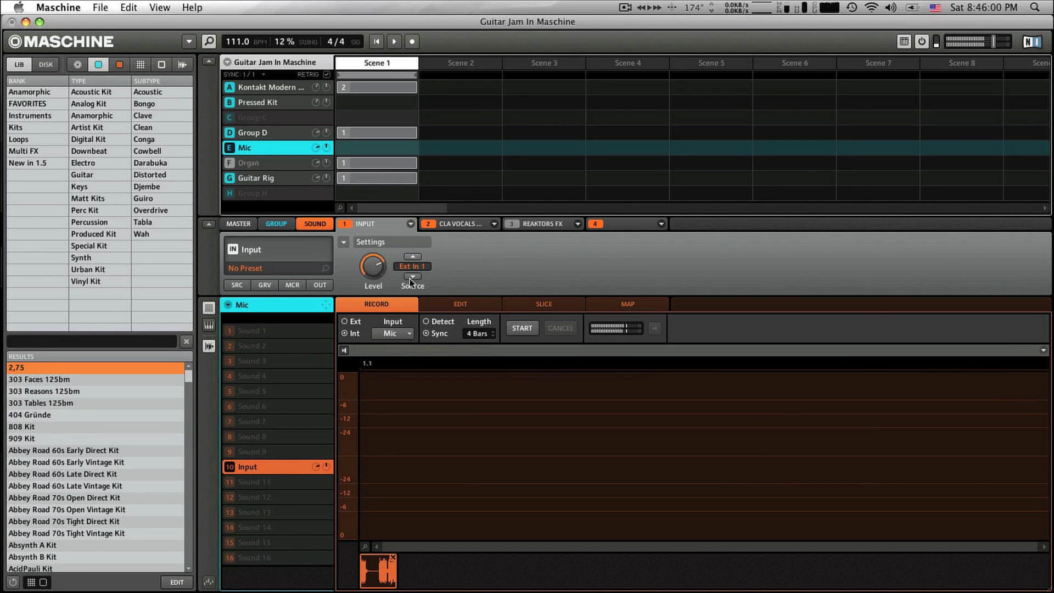